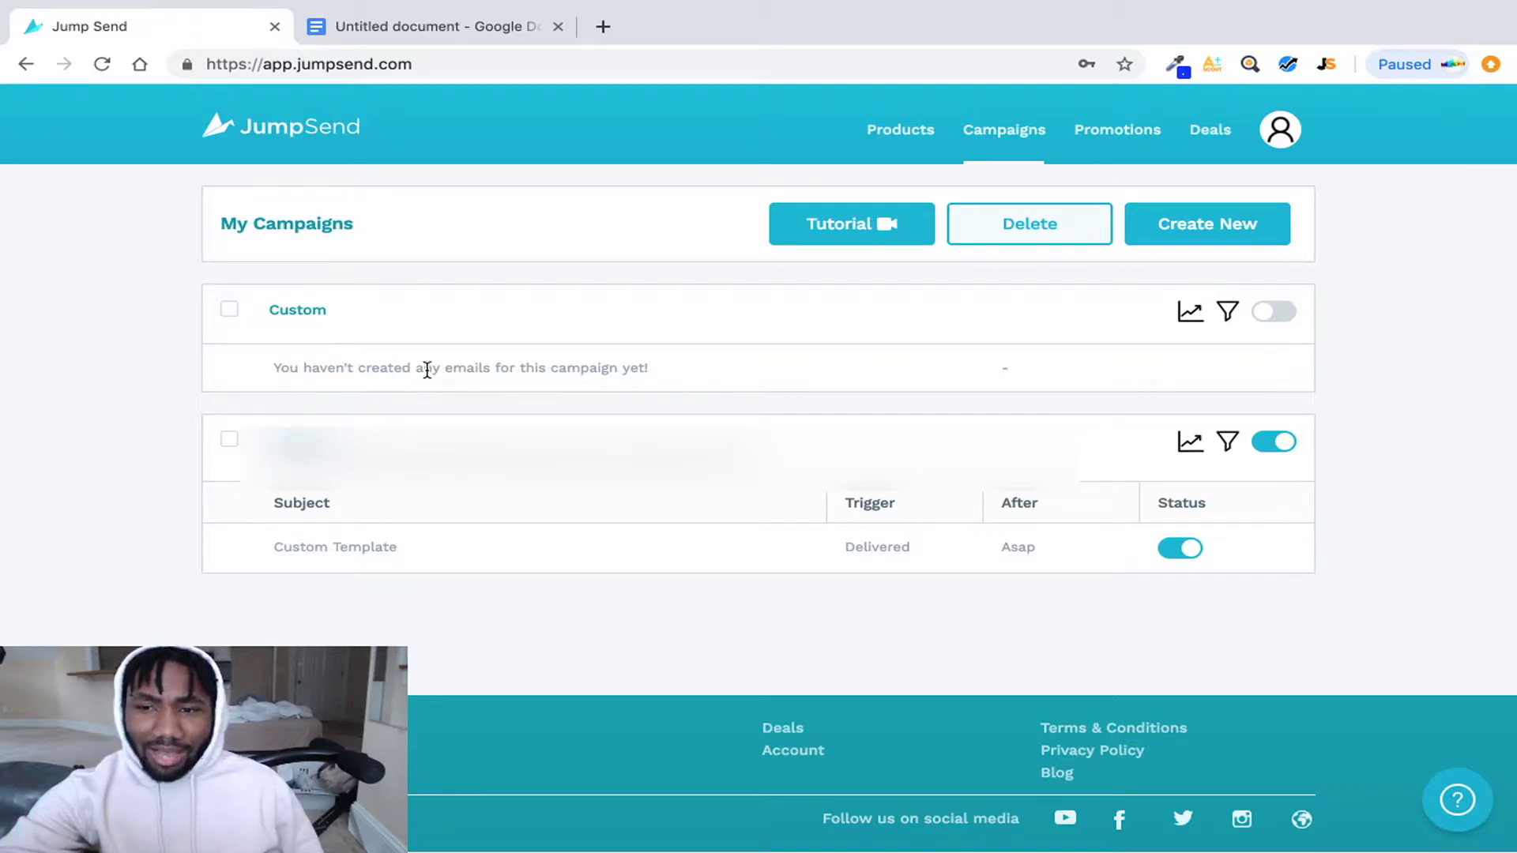
Step: Open the Custom1 campaign's statistics and look through its sent emails list
click(1193, 444)
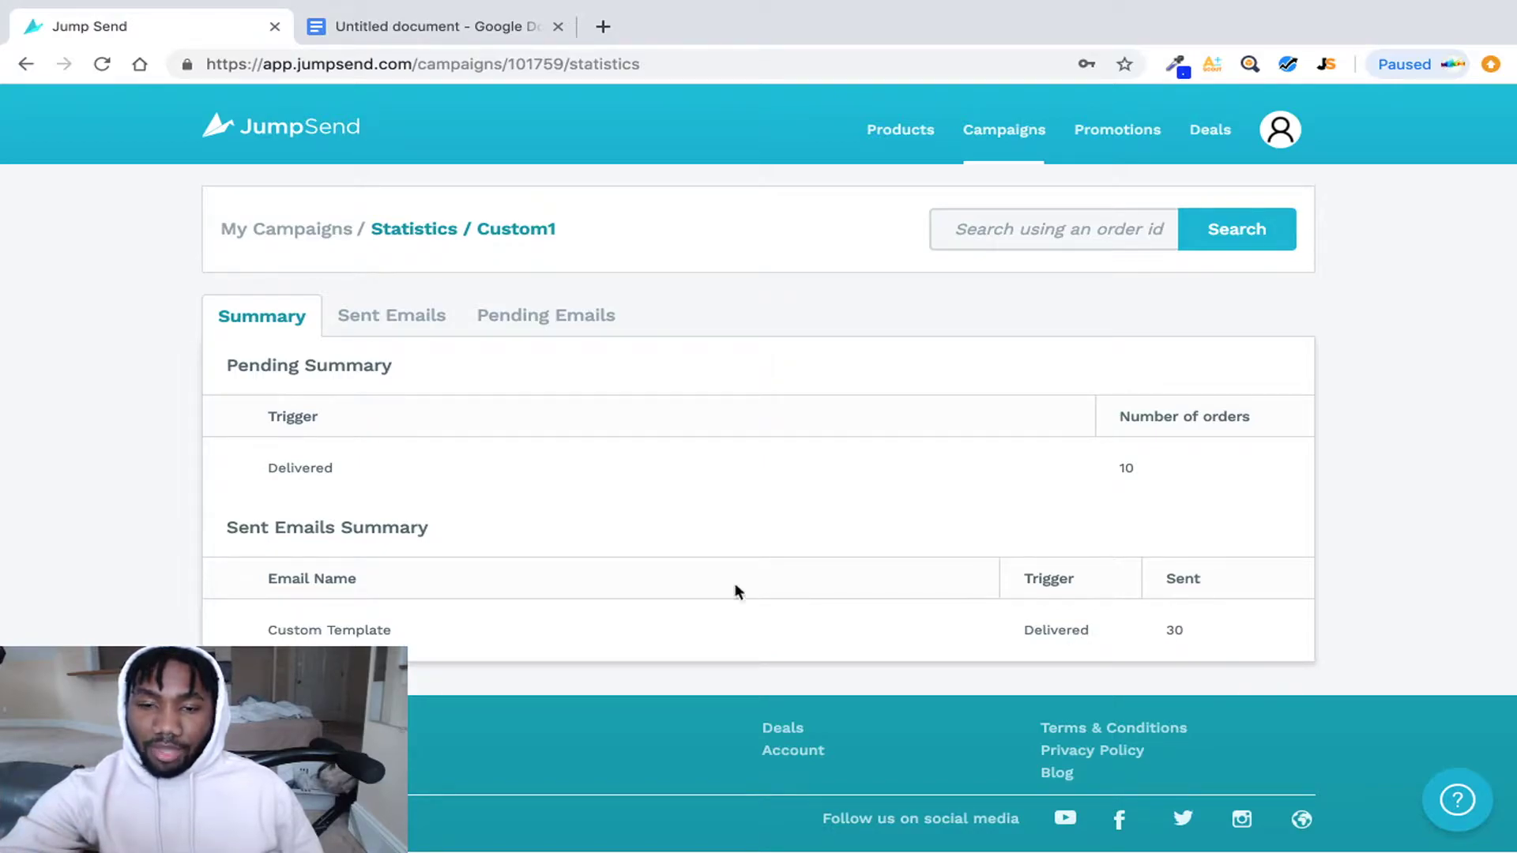
click(393, 330)
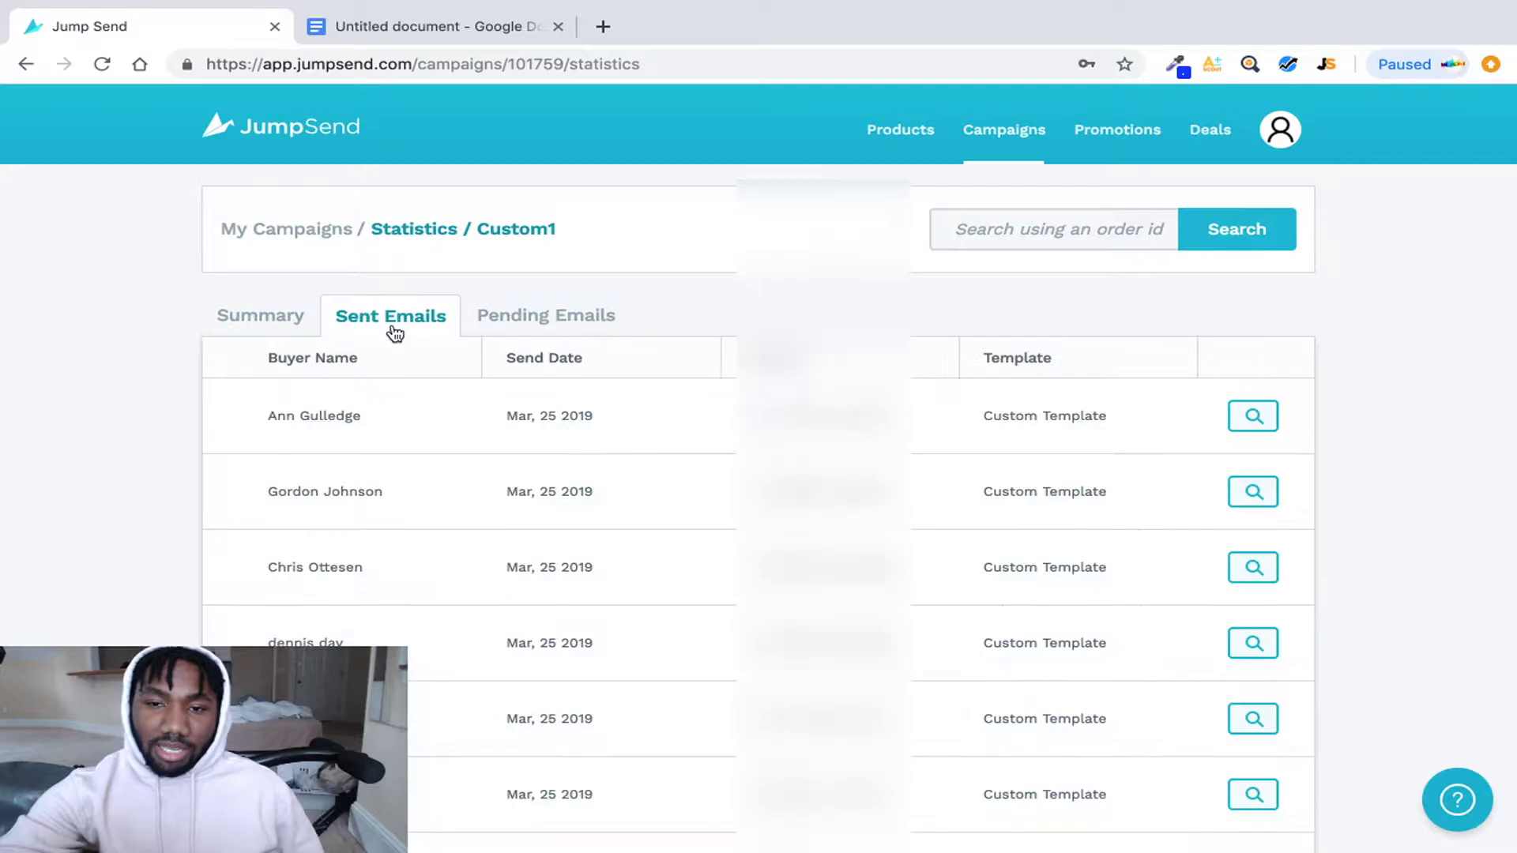
scroll(634, 524, down, 2)
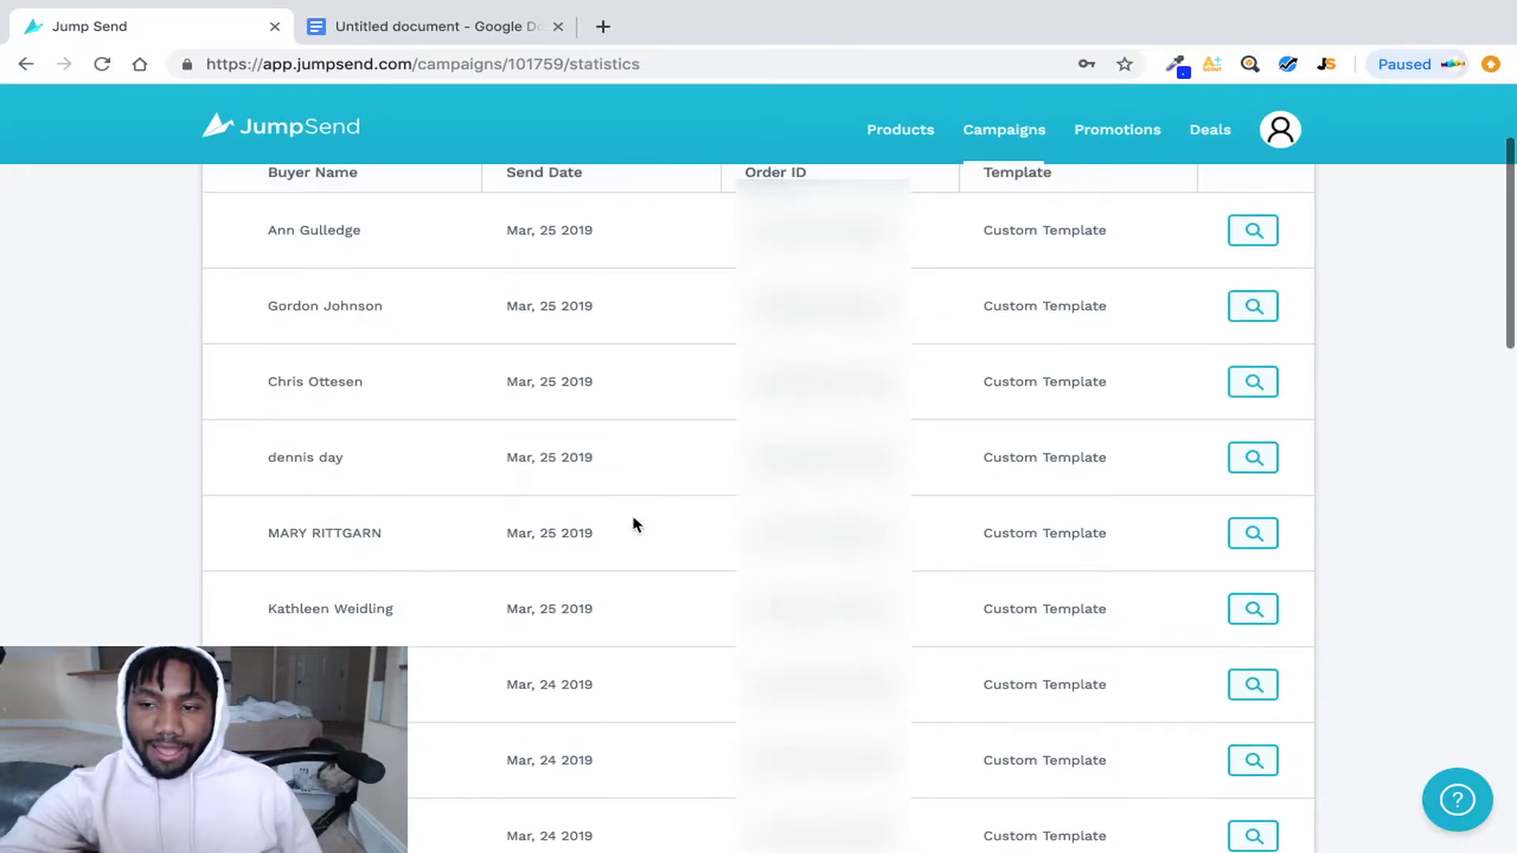
scroll(634, 524, down, 15)
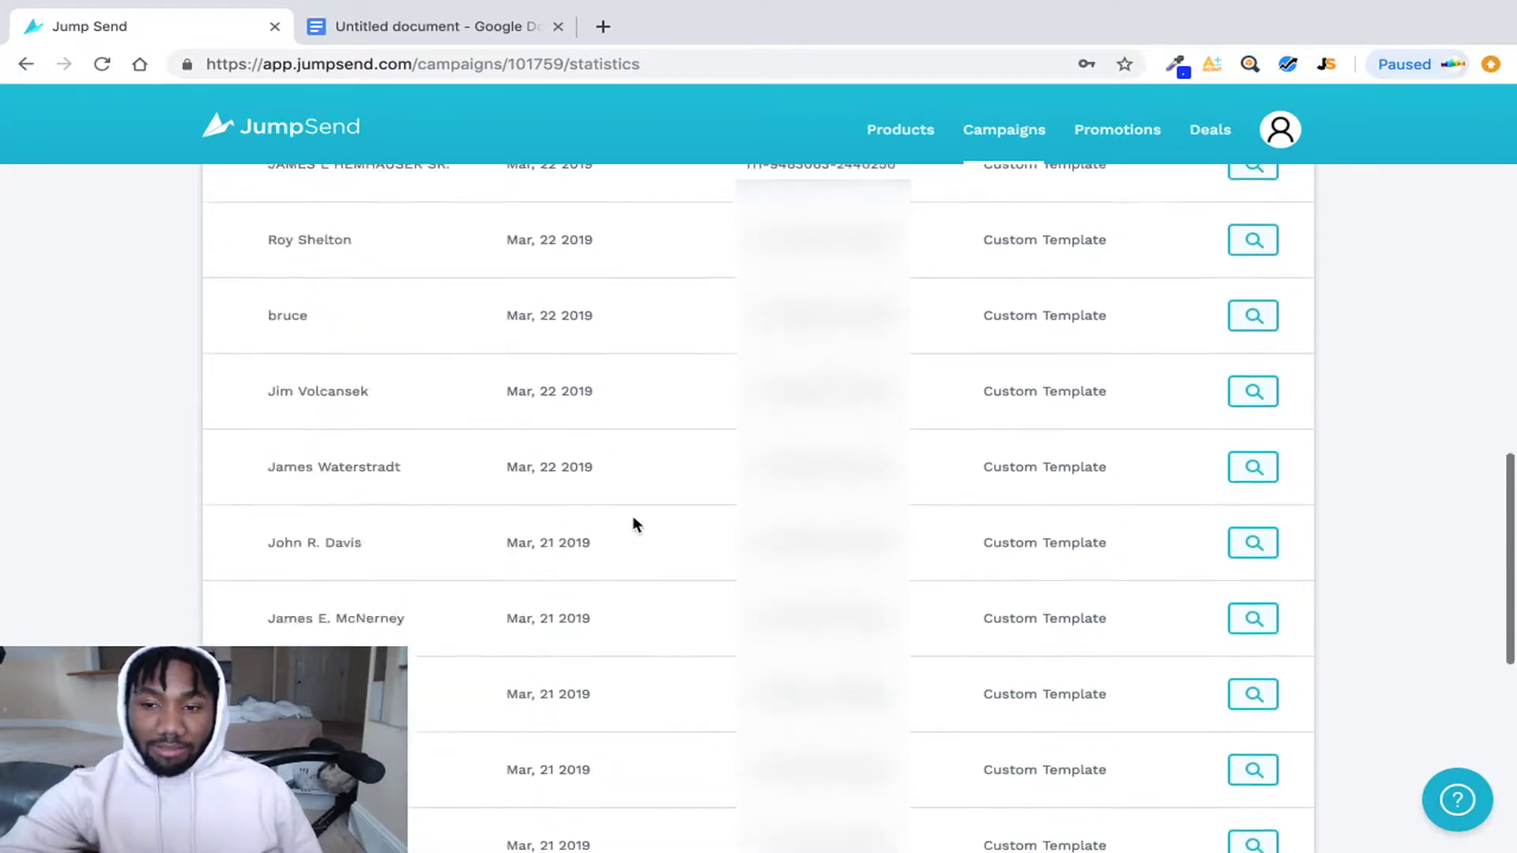
scroll(635, 524, down, 5)
scroll(634, 524, up, 20)
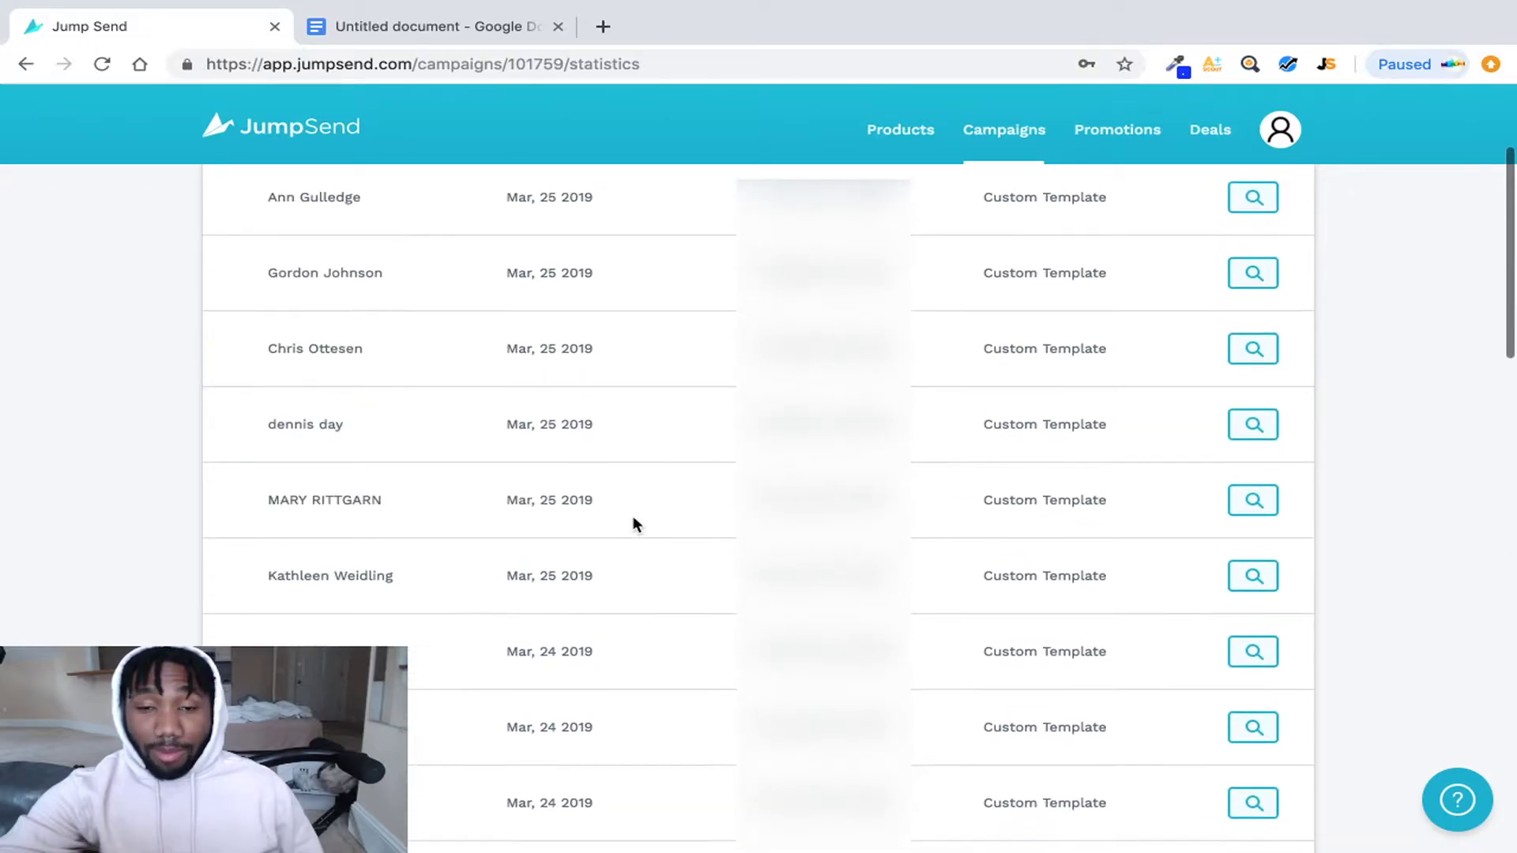
scroll(635, 524, up, 3)
Step: Review Custom1's pending emails: ten buyers queued, each with a Delivered trigger
click(564, 318)
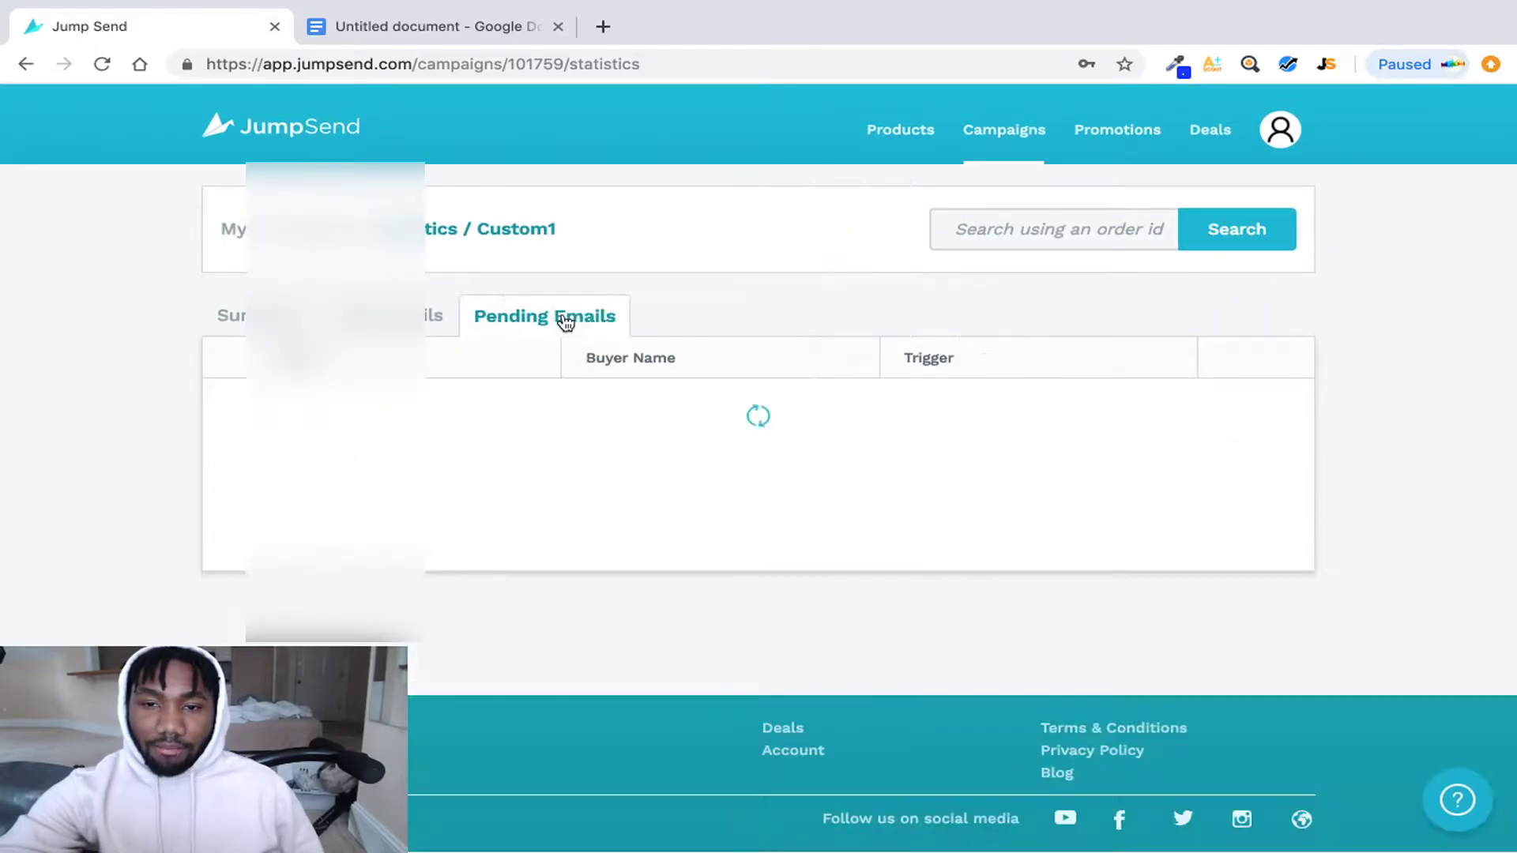
scroll(626, 481, down, 3)
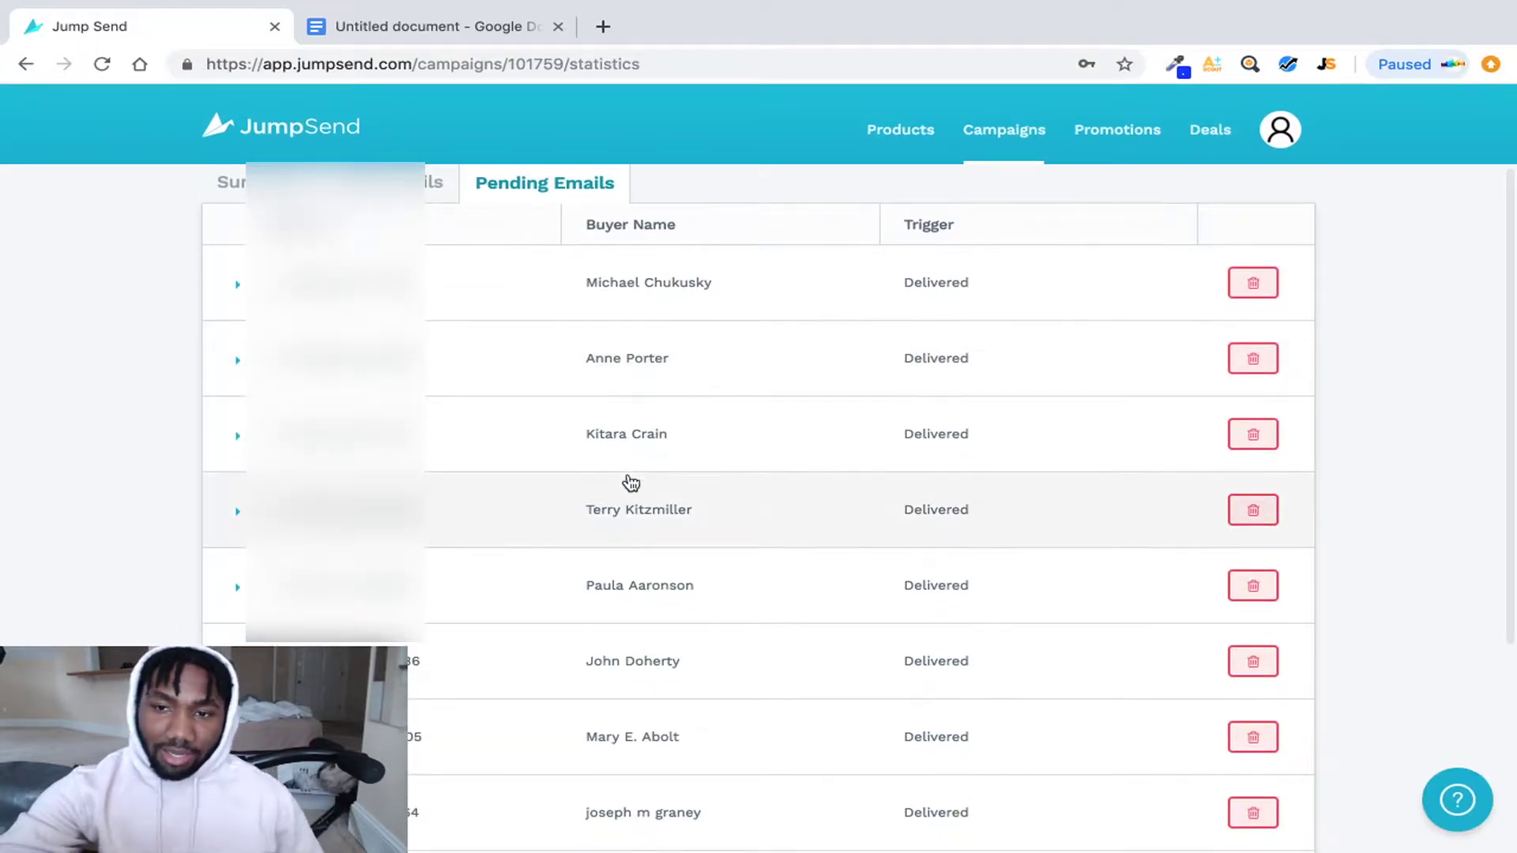
scroll(632, 482, down, 4)
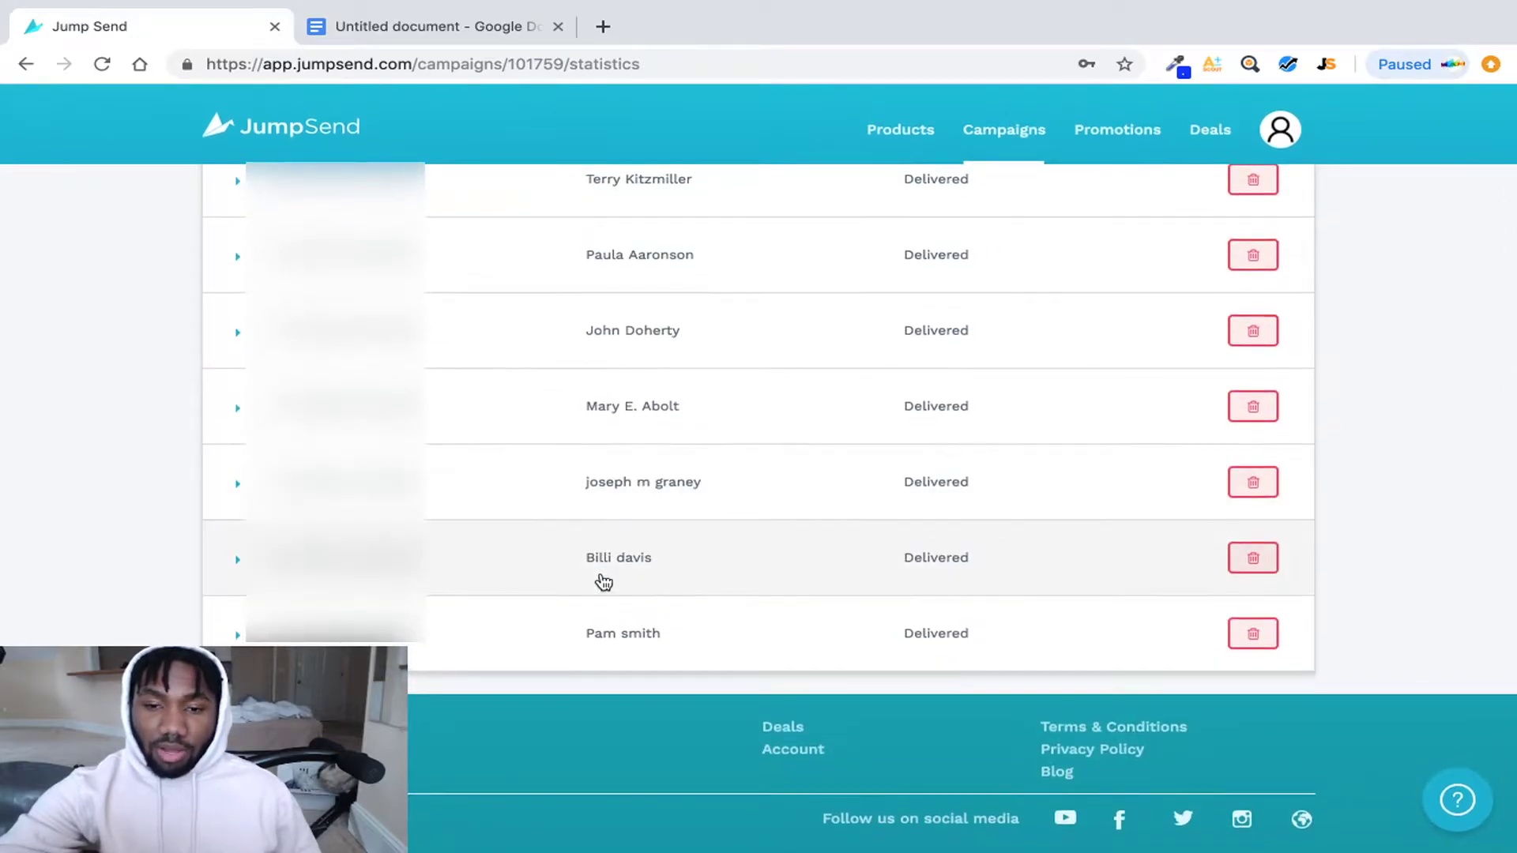
scroll(603, 582, up, 5)
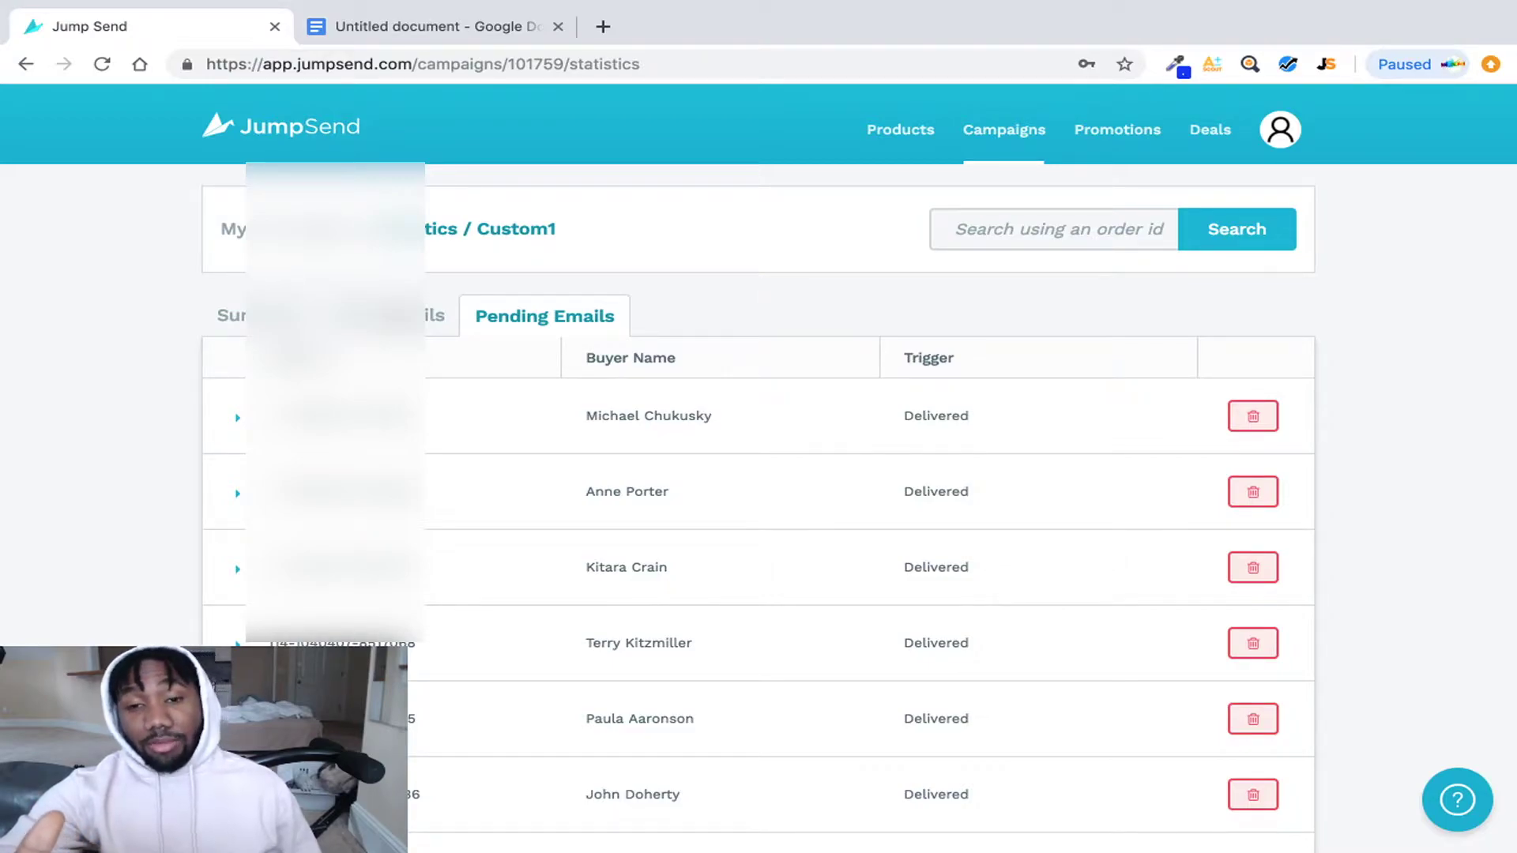
Step: Return to Sent Emails, then go through Products to the My Campaigns list
click(435, 315)
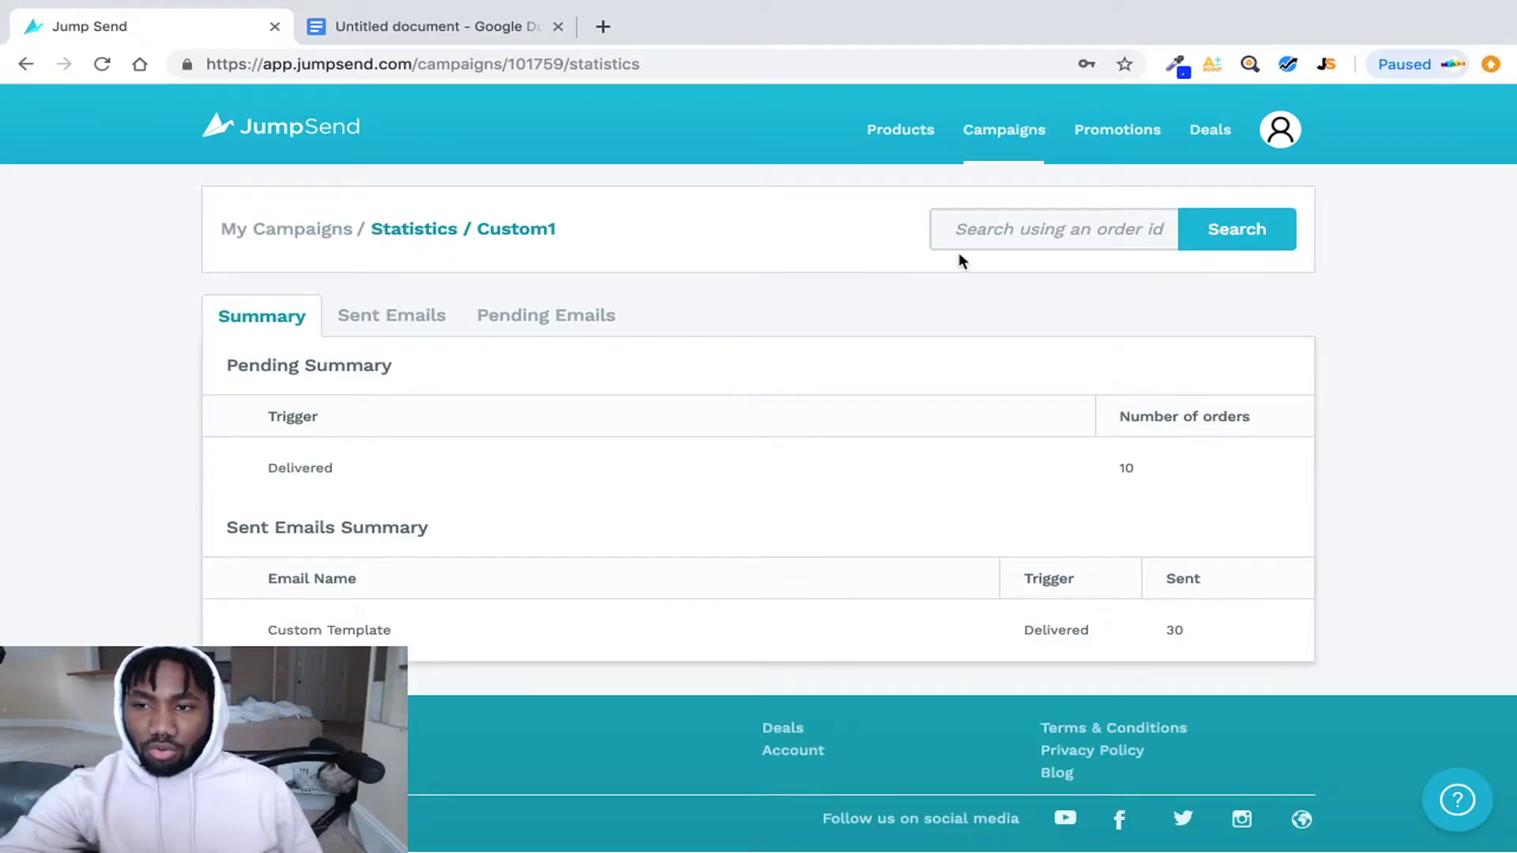
click(924, 140)
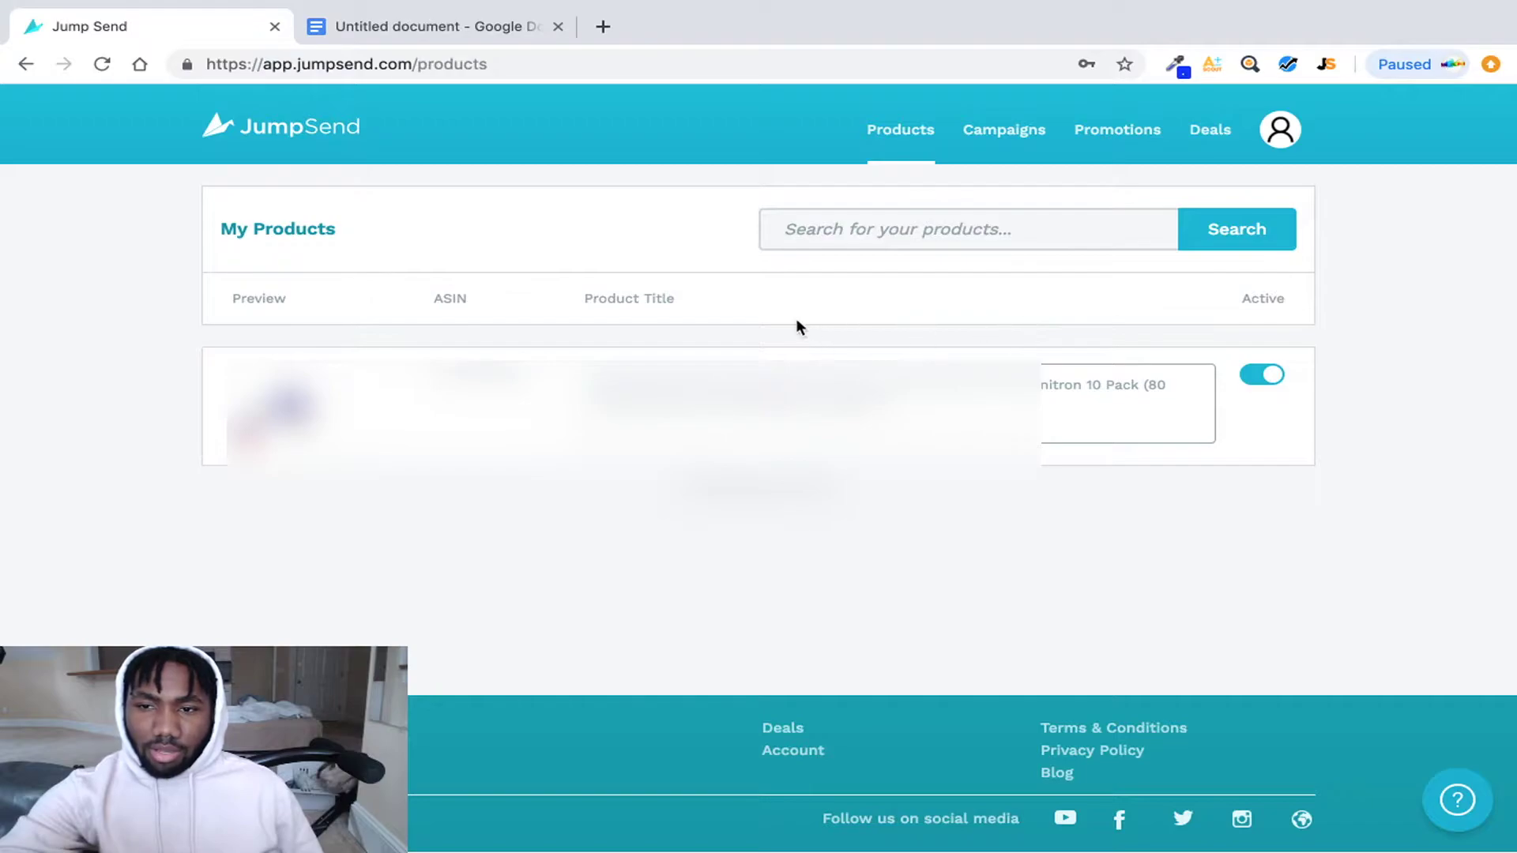
click(1019, 135)
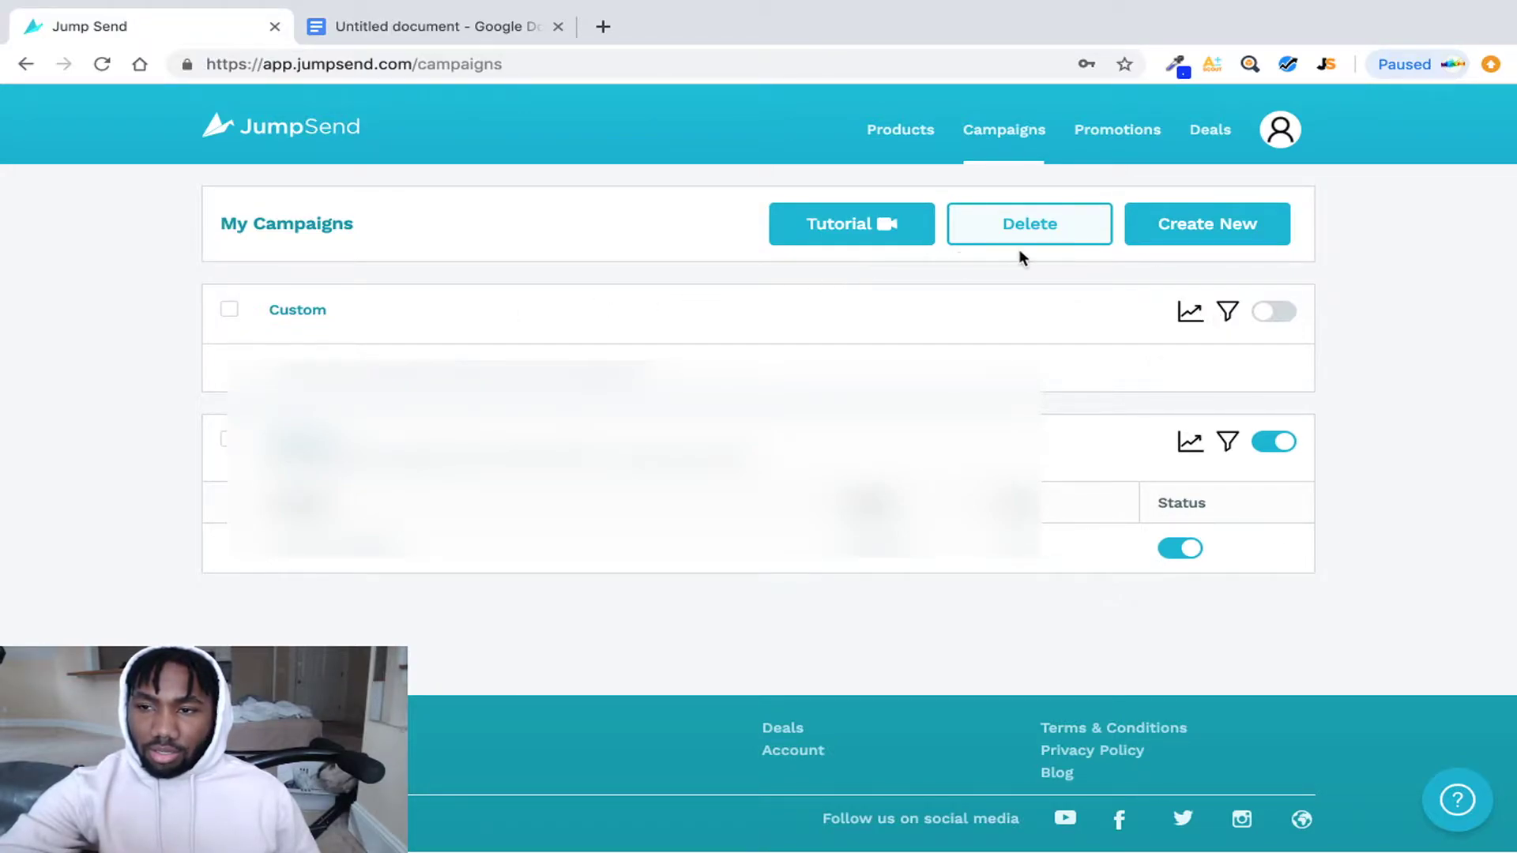
Step: Create the Custom2 campaign from the Custom template and advance to step 3, Build Campaign
click(1190, 239)
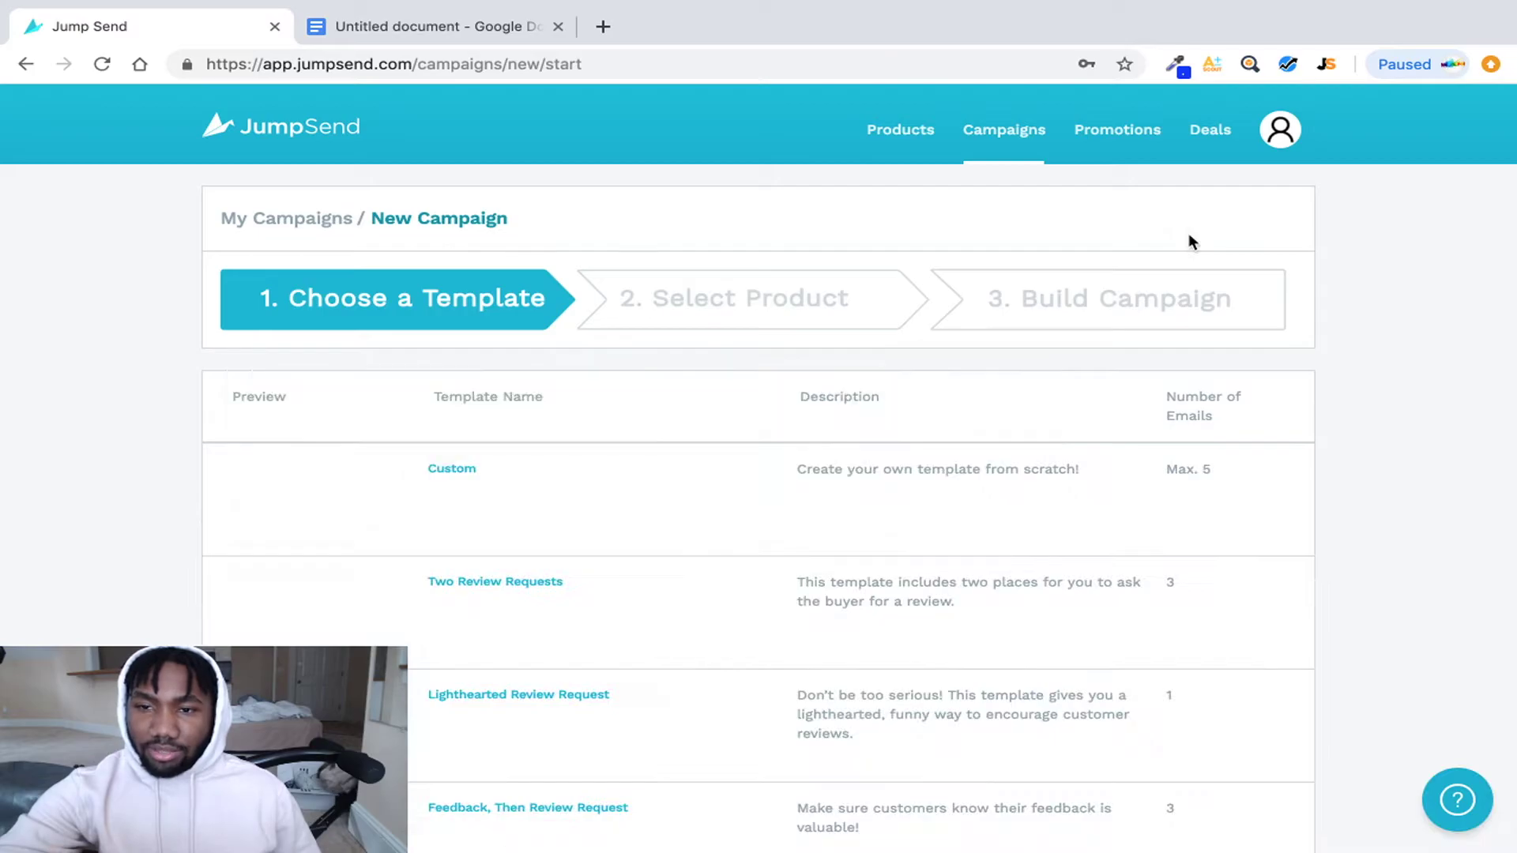
click(424, 497)
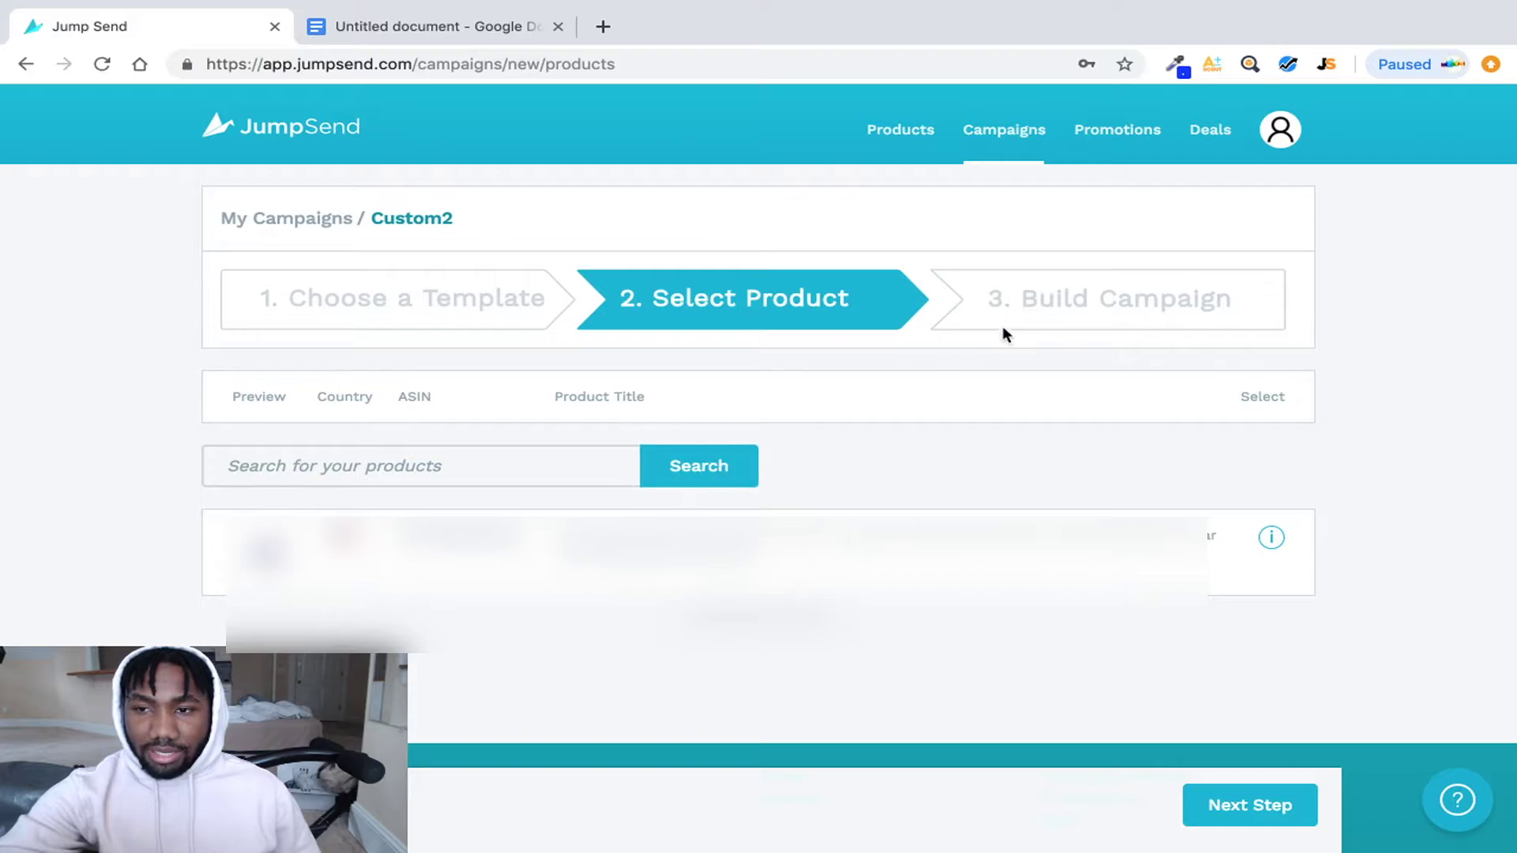
click(1071, 298)
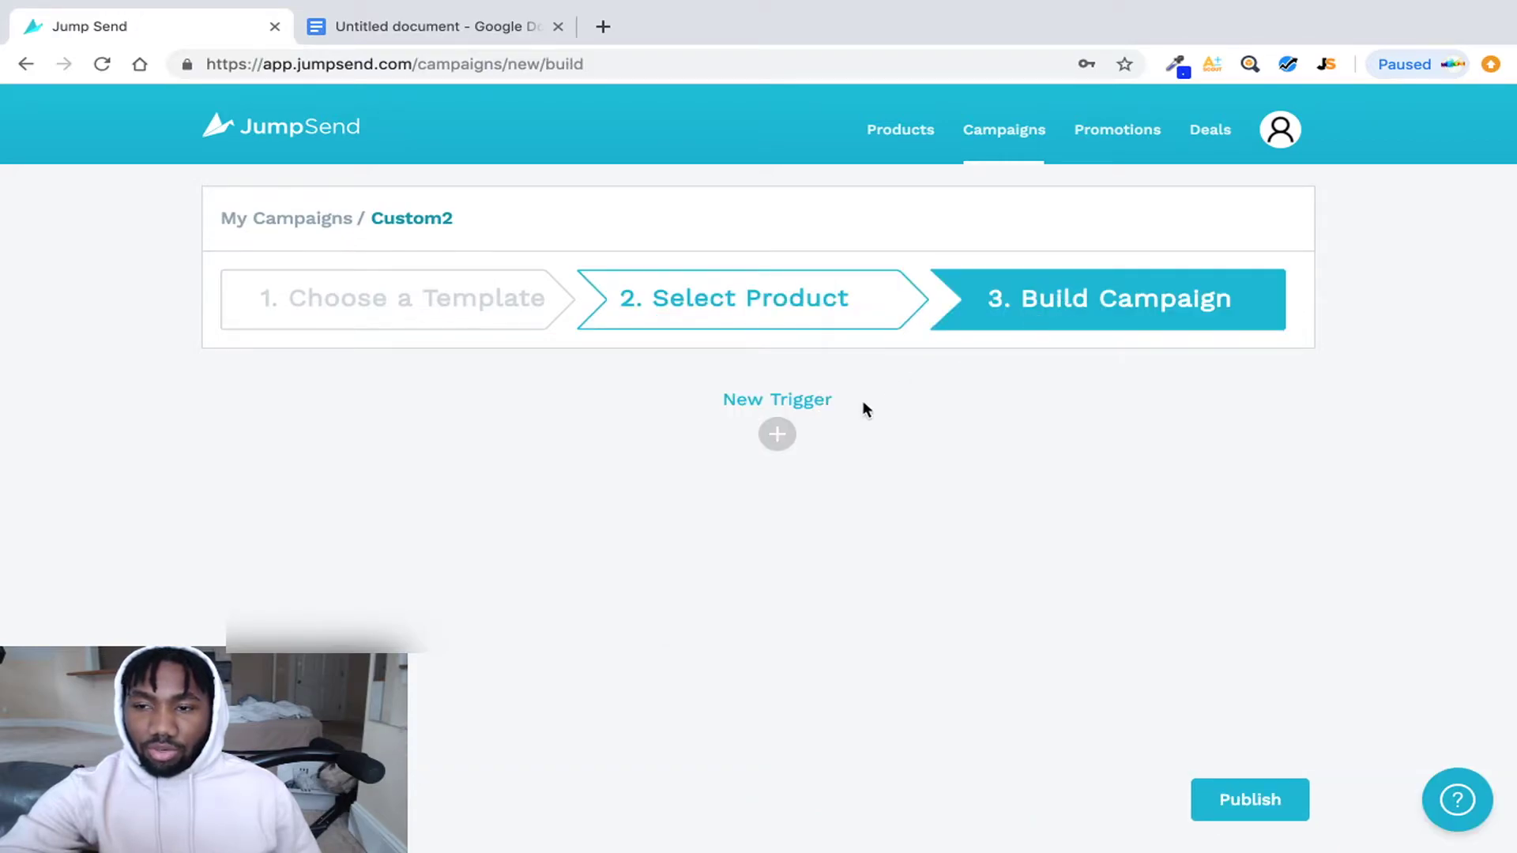
Step: Add a Delivered trigger to Custom2's flow, then bring up the ASAP/Days step choice
click(783, 442)
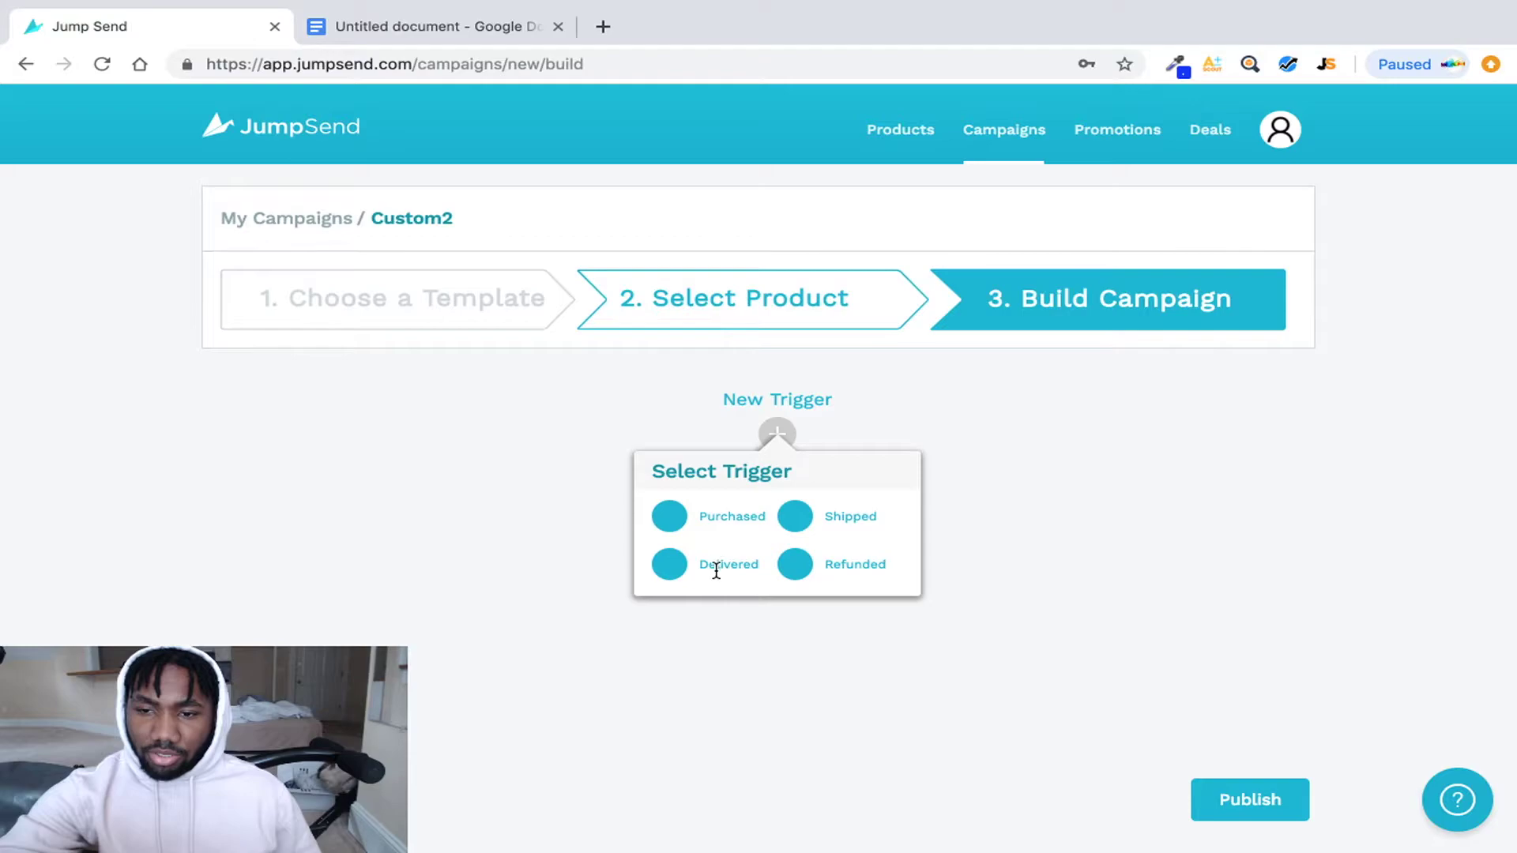
click(684, 564)
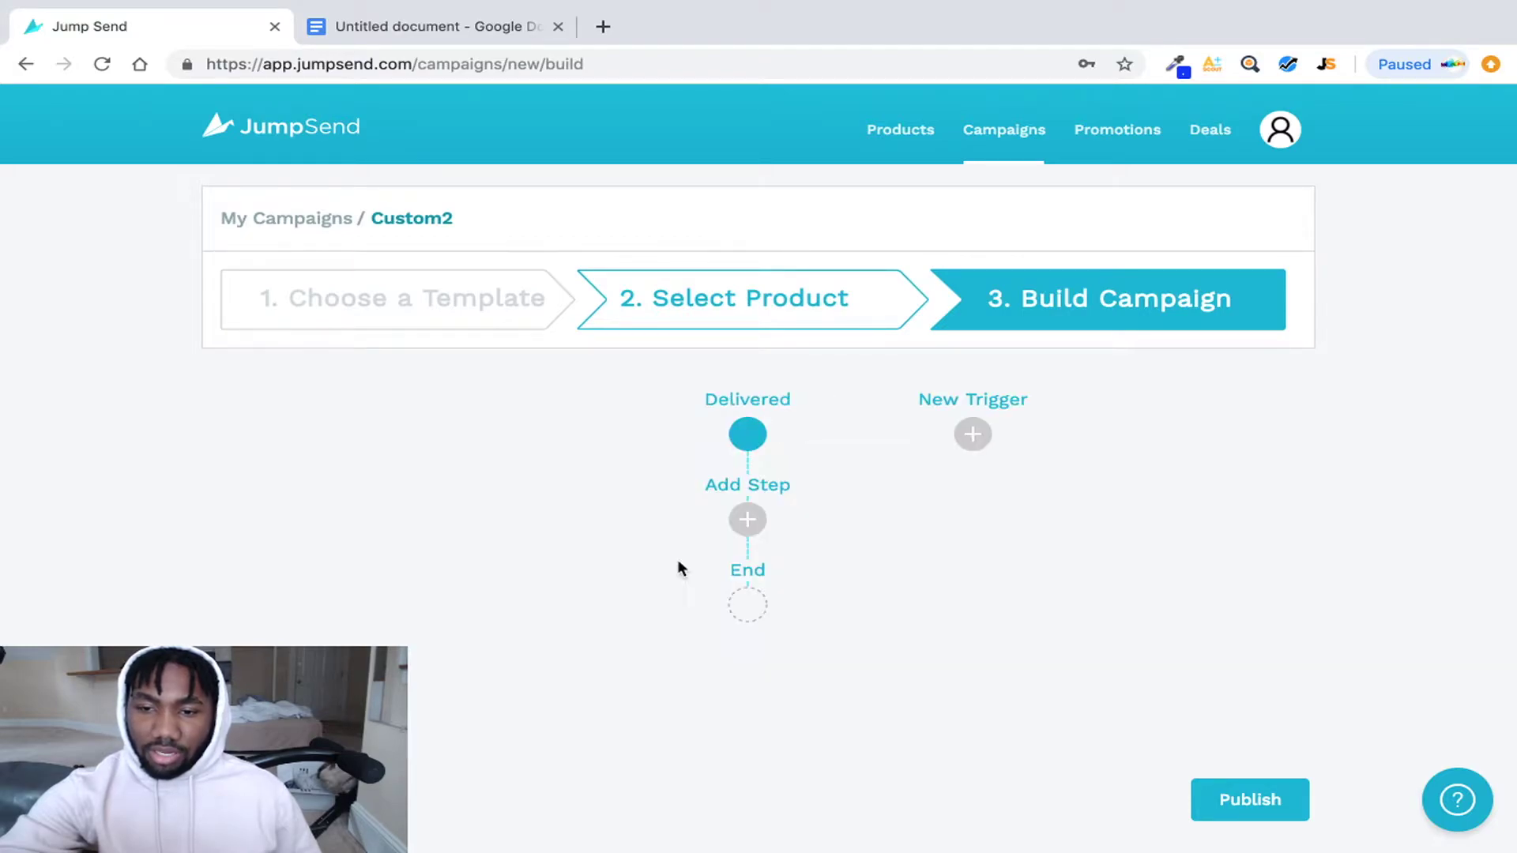
click(748, 522)
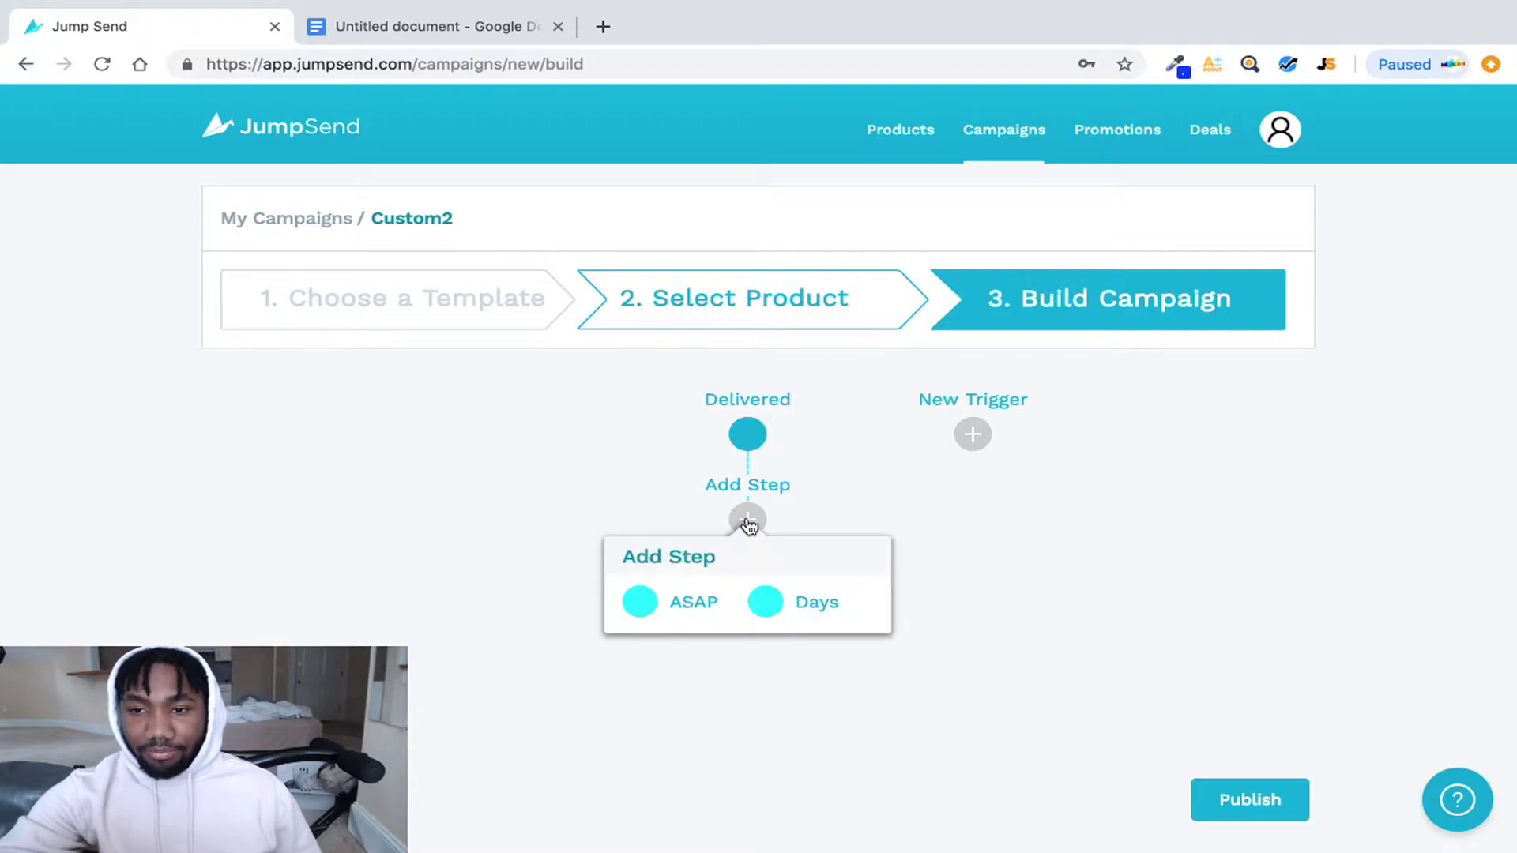
Step: Add an ASAP (0 Days) delay after the Delivered trigger and bring up the next step's choices
click(640, 602)
scroll(640, 593, down, 2)
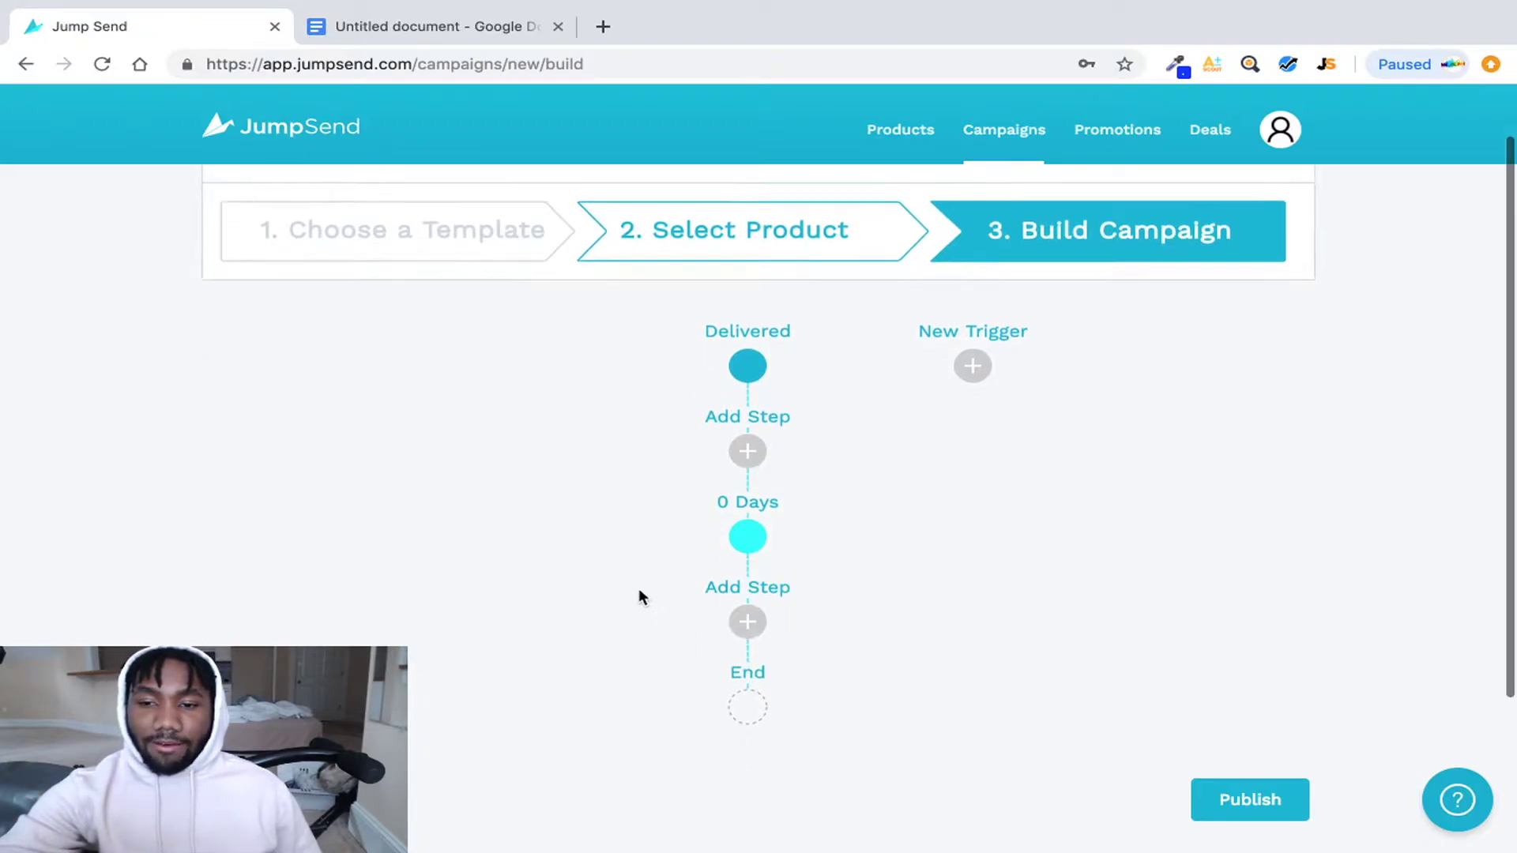
click(749, 557)
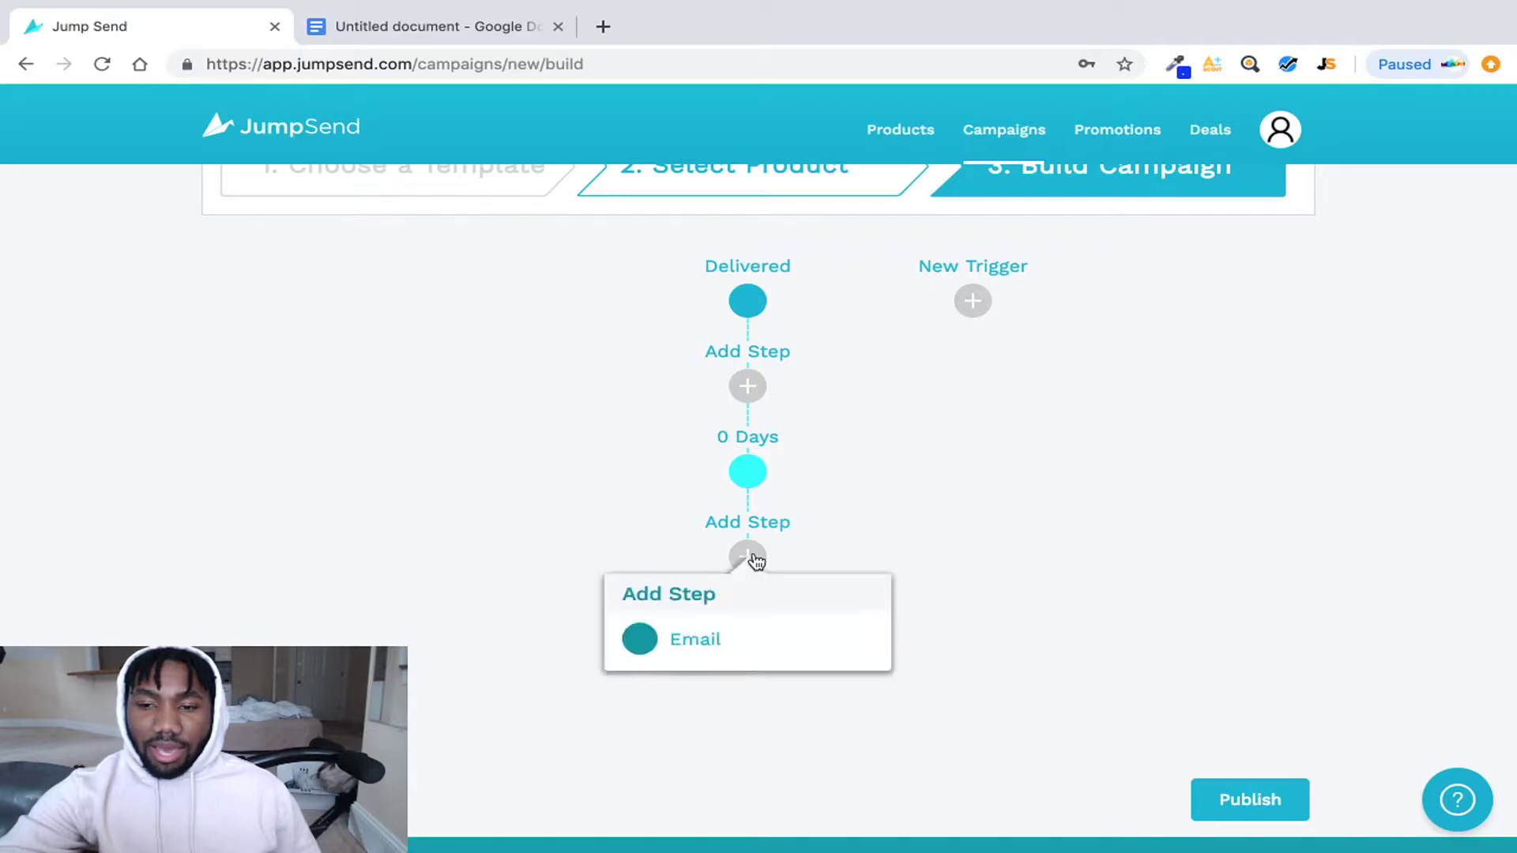
Step: Add an Email: Custom Template step after the 0 Days delay, then close its editor
click(646, 643)
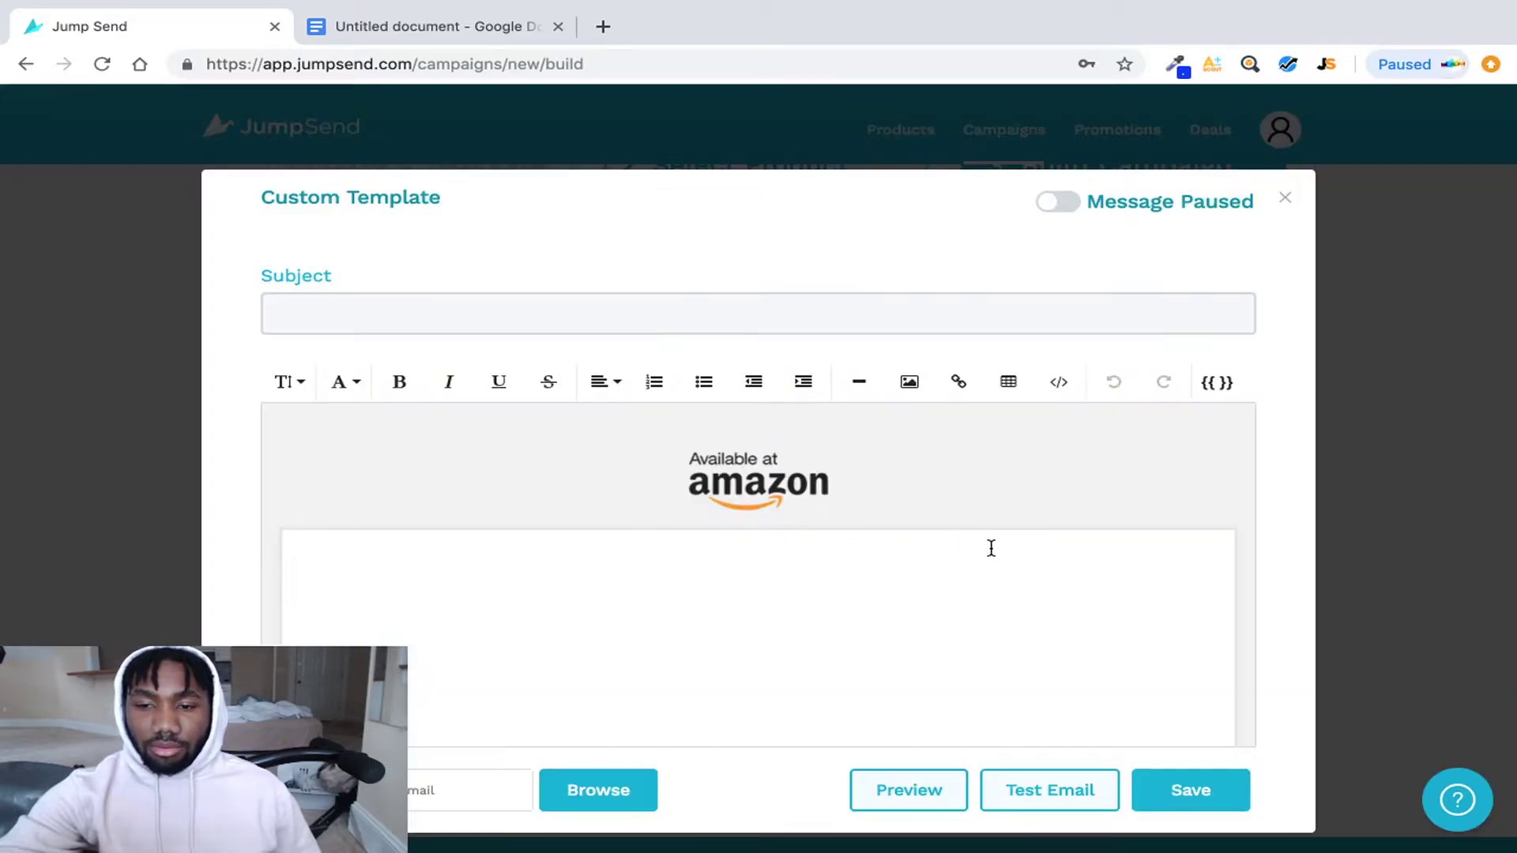
scroll(779, 553, up, 3)
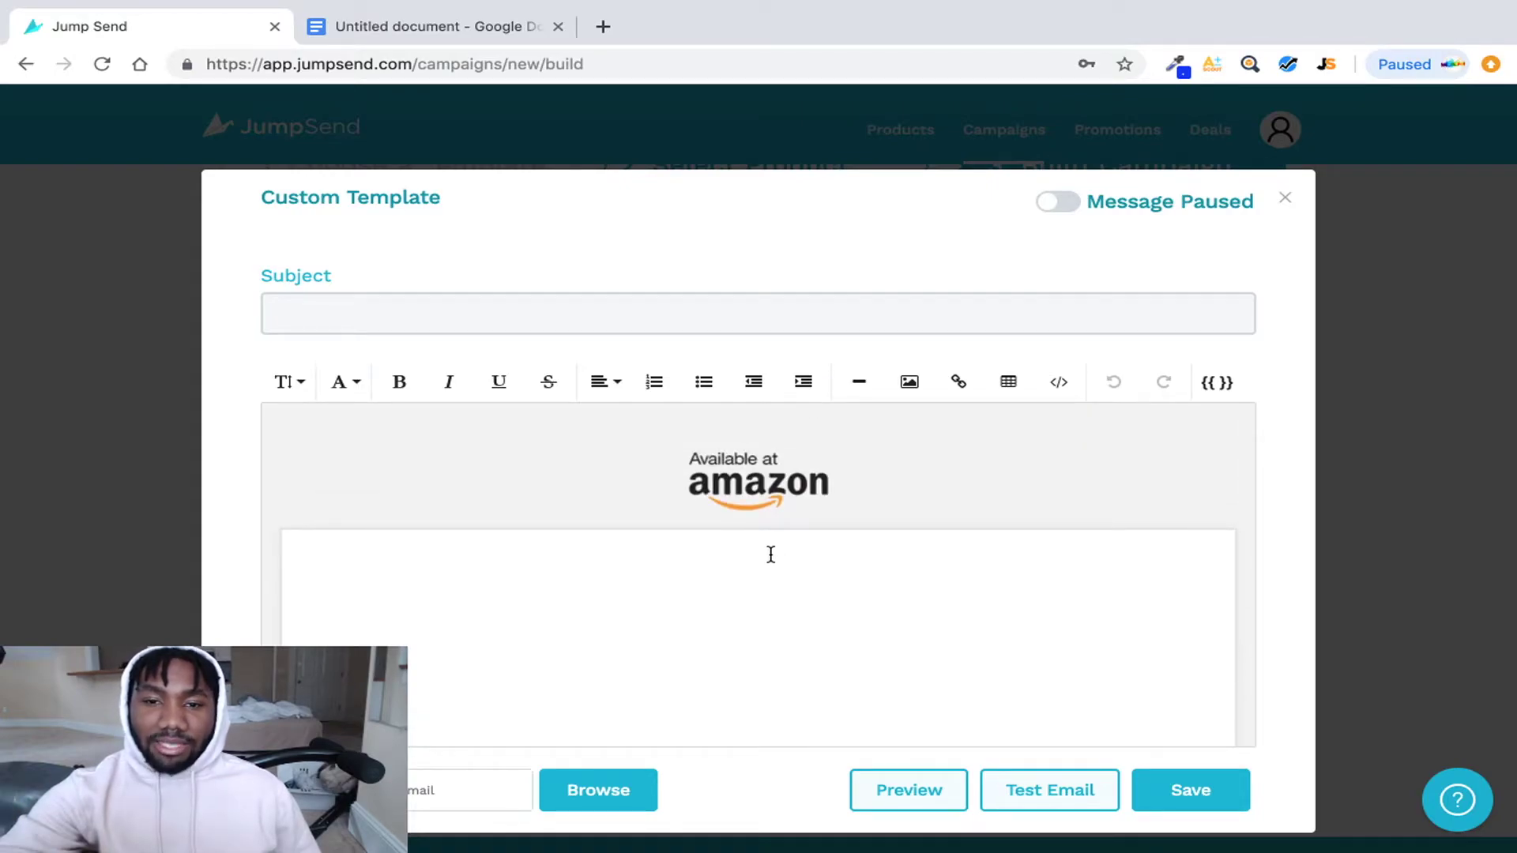
scroll(707, 587, down, 3)
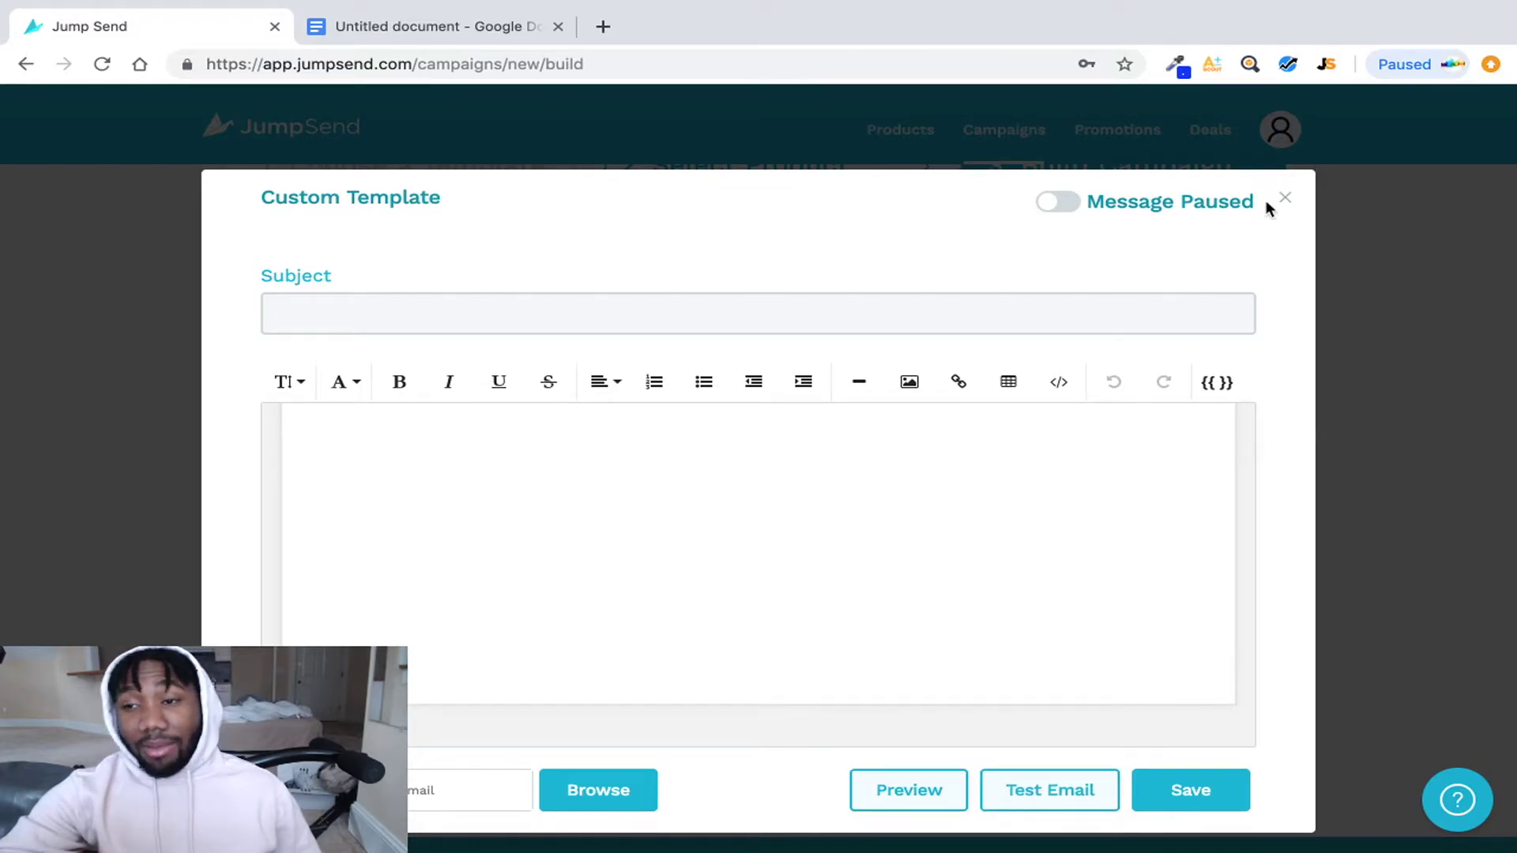
click(1286, 201)
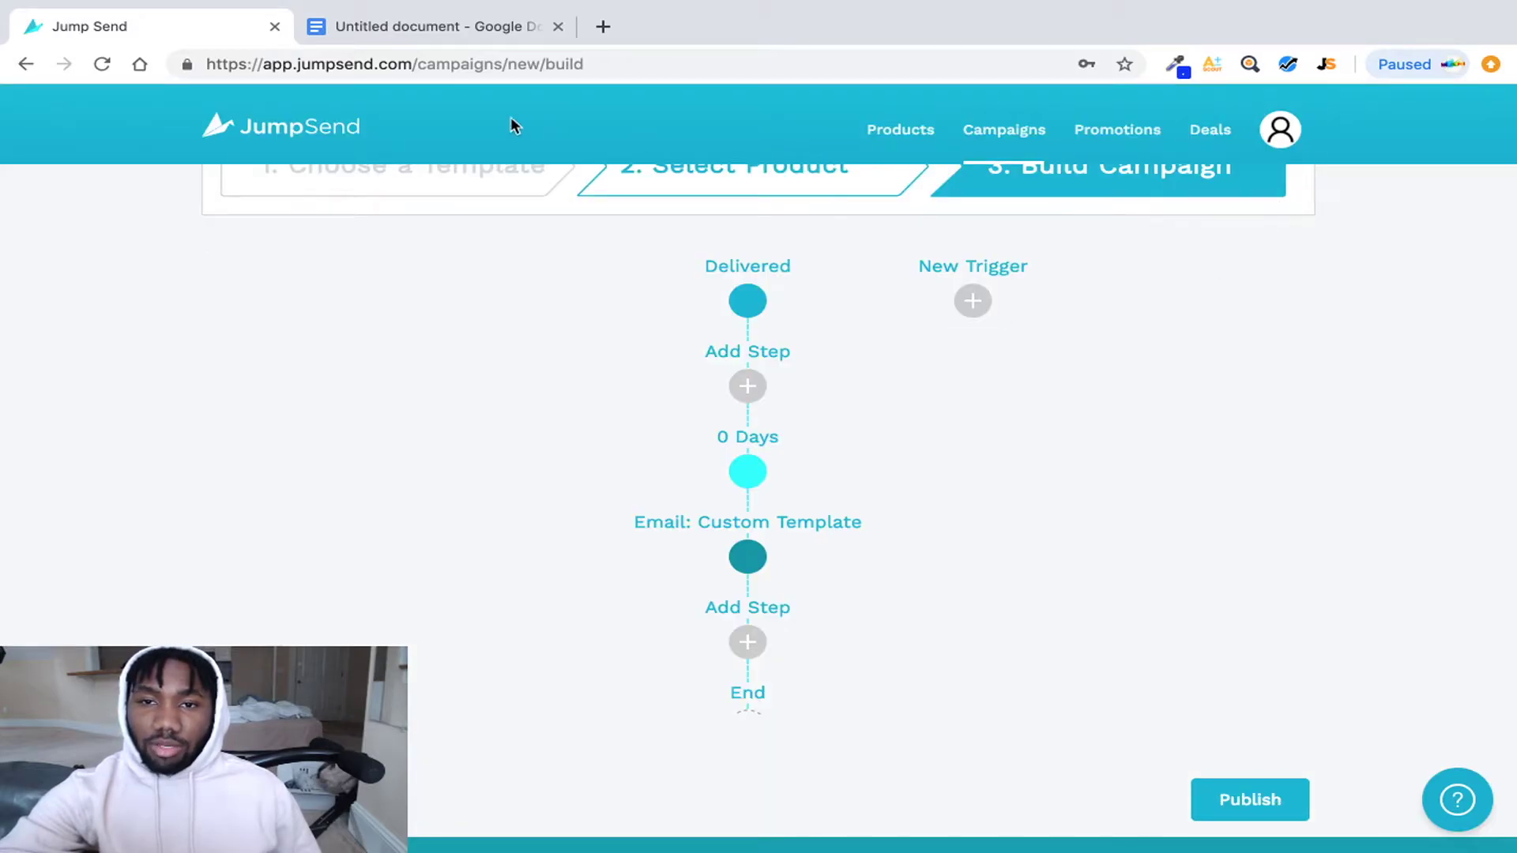
Step: Switch to the untitled Google Doc and scroll up to the thank-you email greeting
click(432, 28)
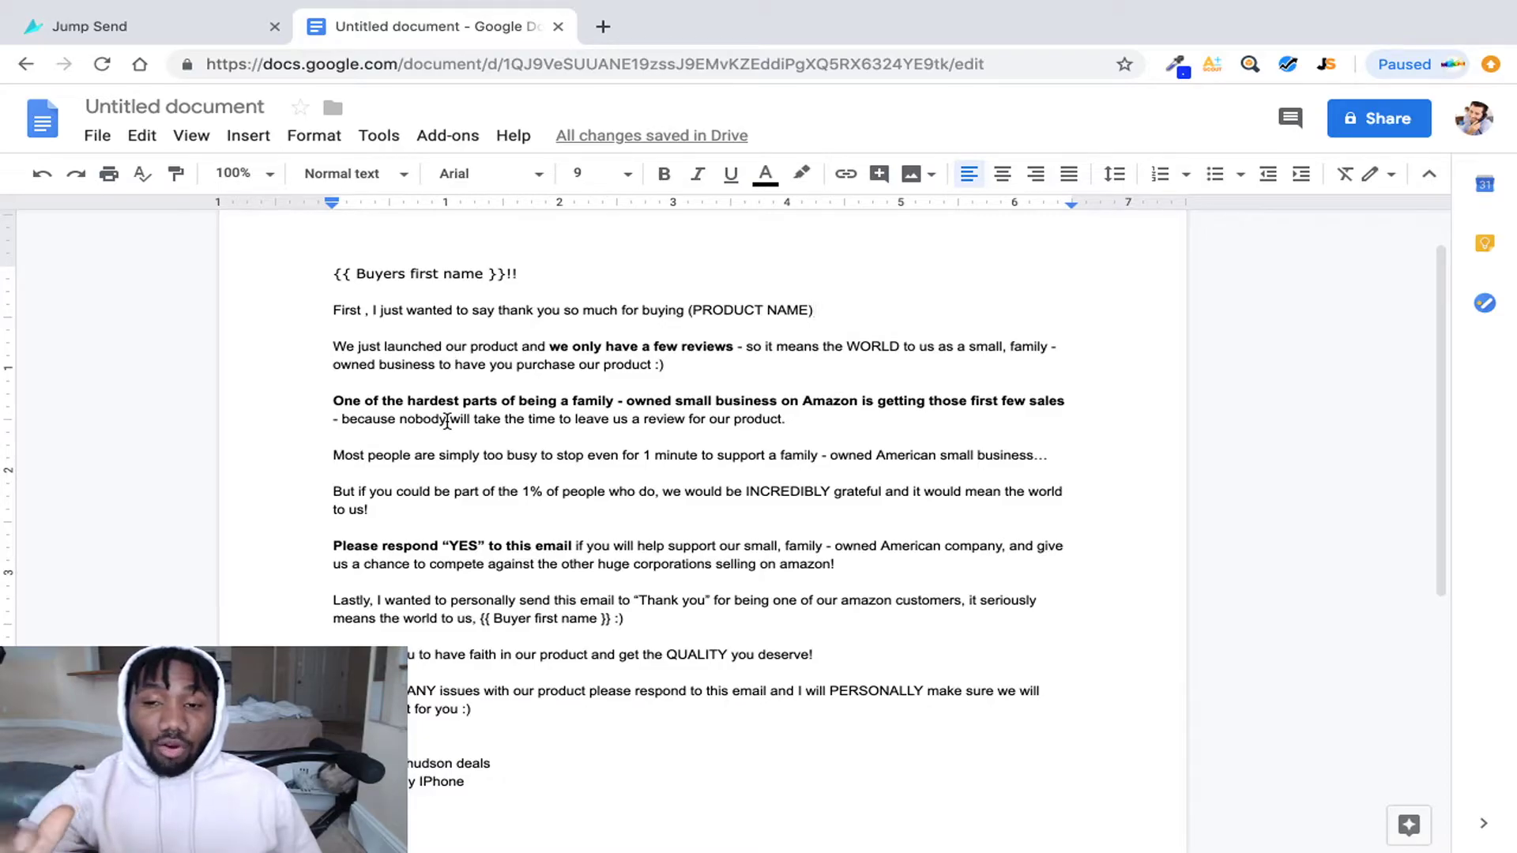
scroll(373, 316, up, 1)
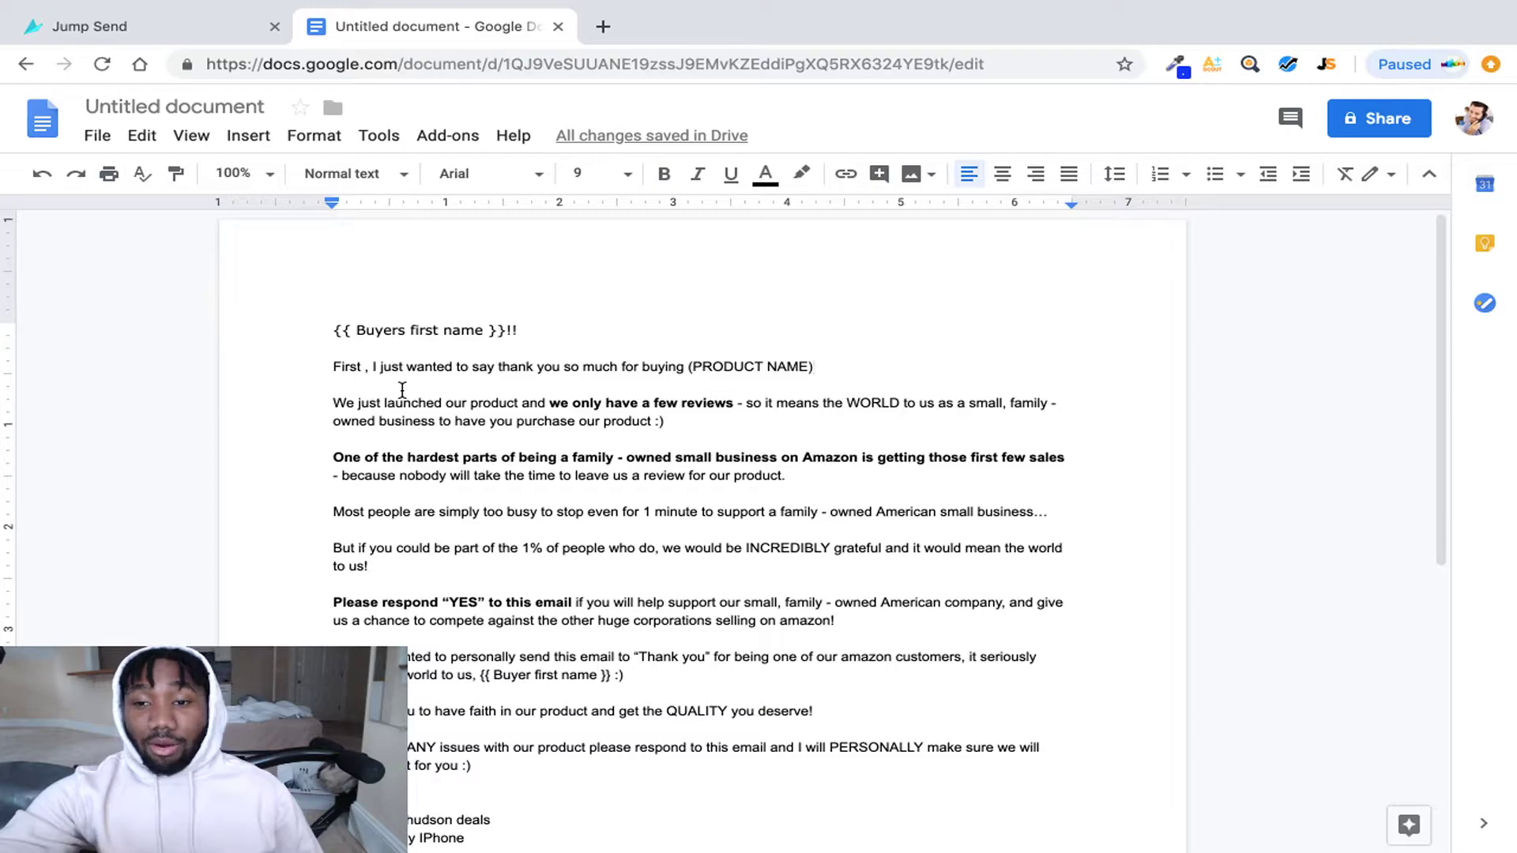
scroll(402, 390, down, 1)
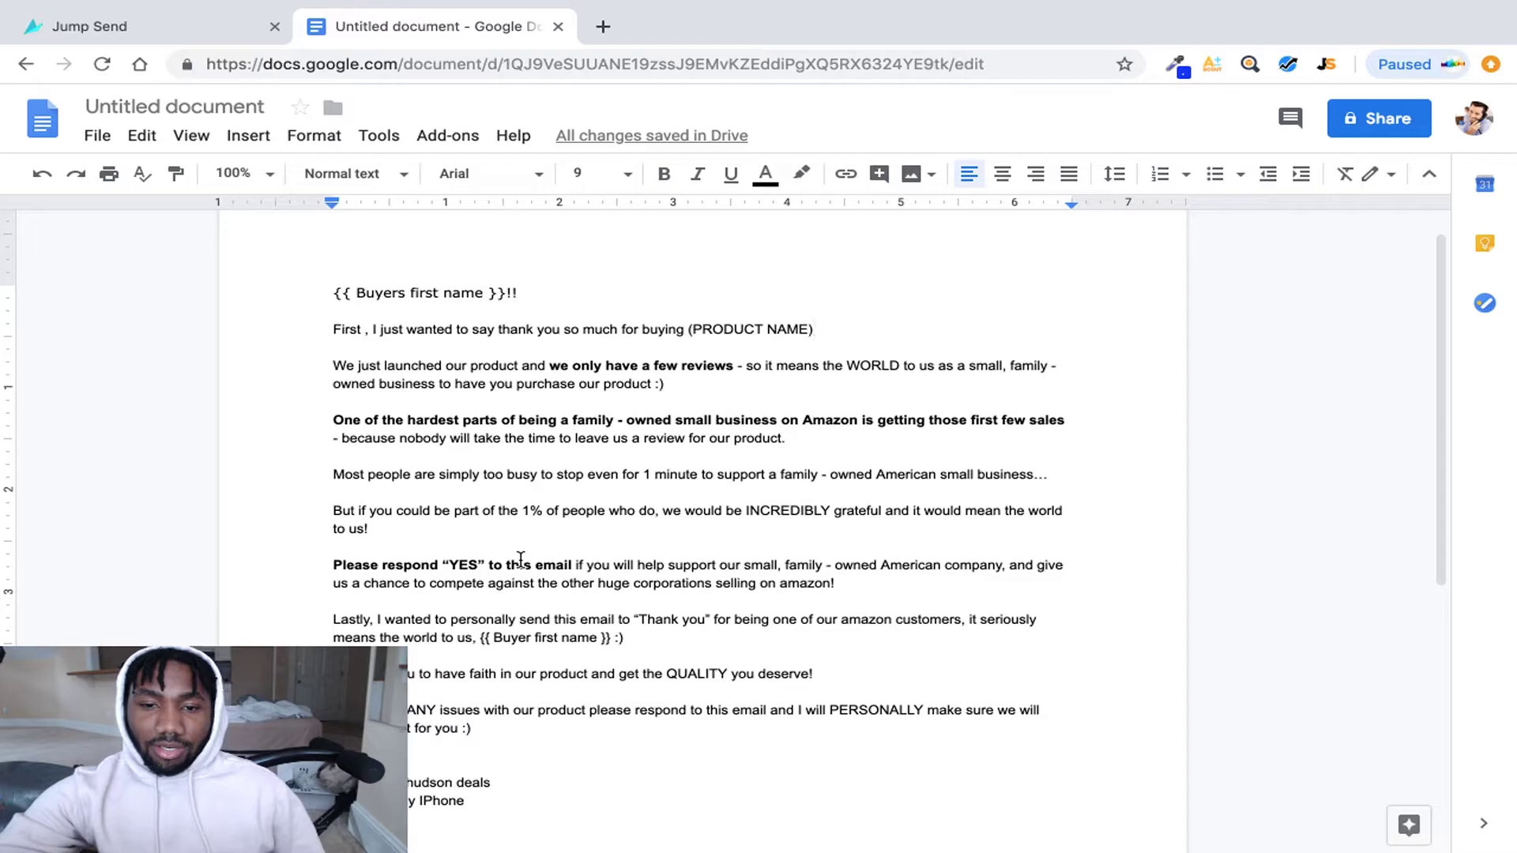
scroll(468, 591, down, 1)
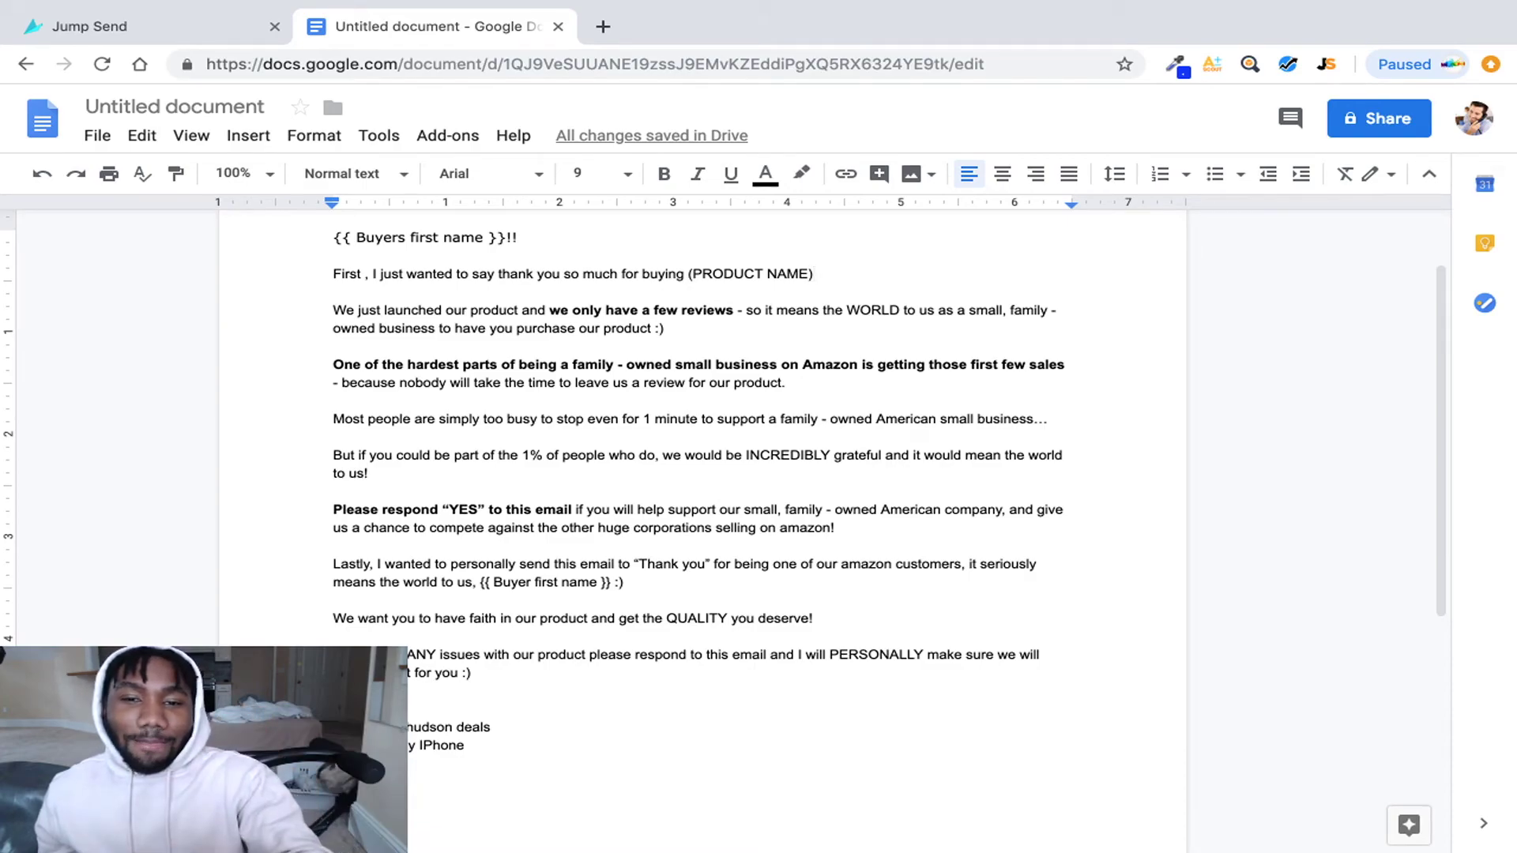
Step: Read the thank-you email down to its signature, then return to the JumpSend tab
scroll(723, 519, up, 2)
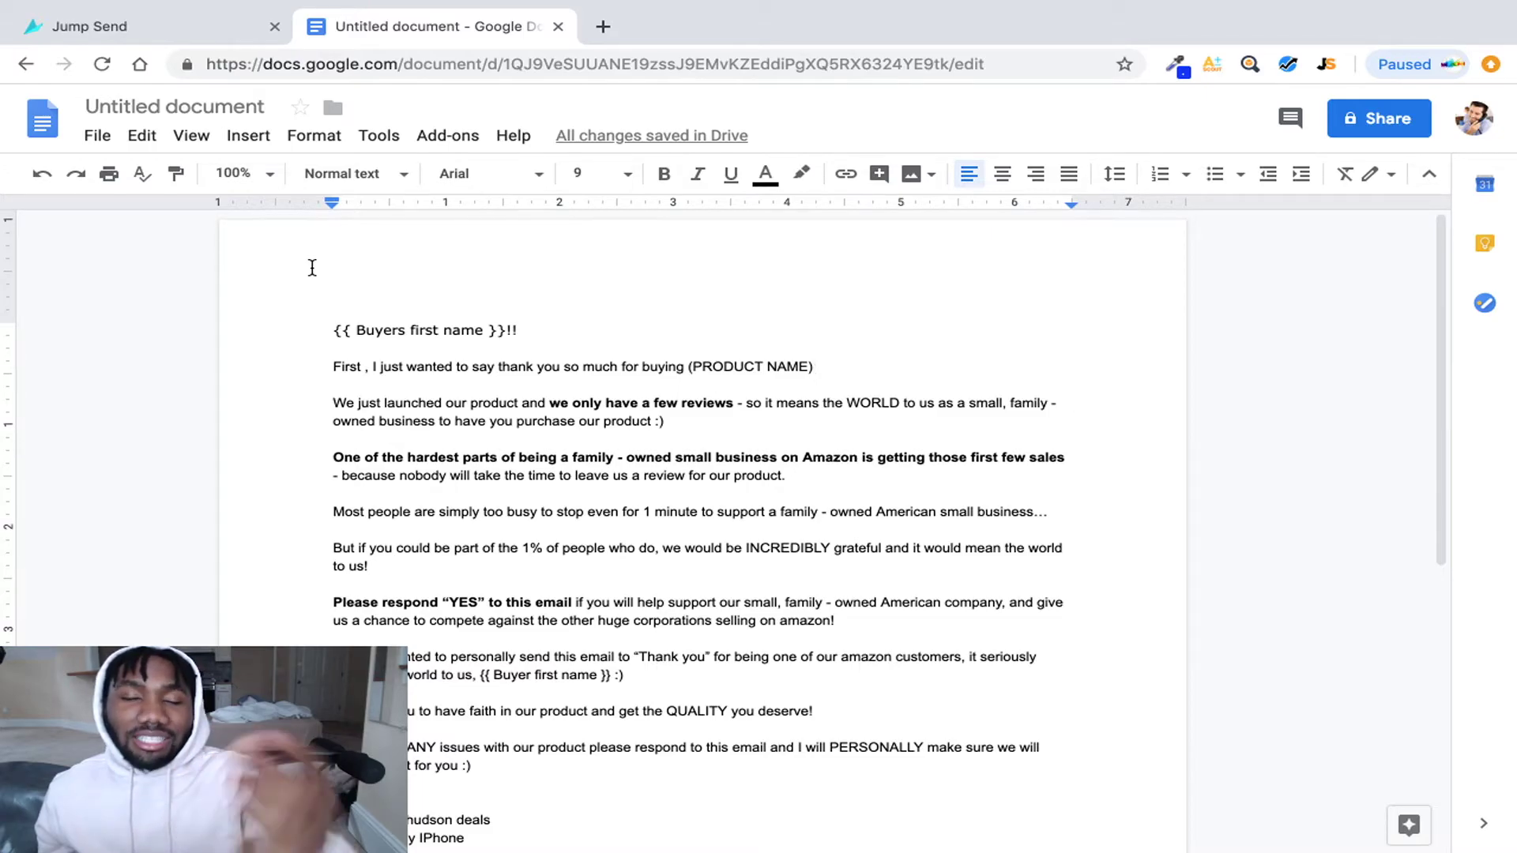
scroll(322, 468, down, 6)
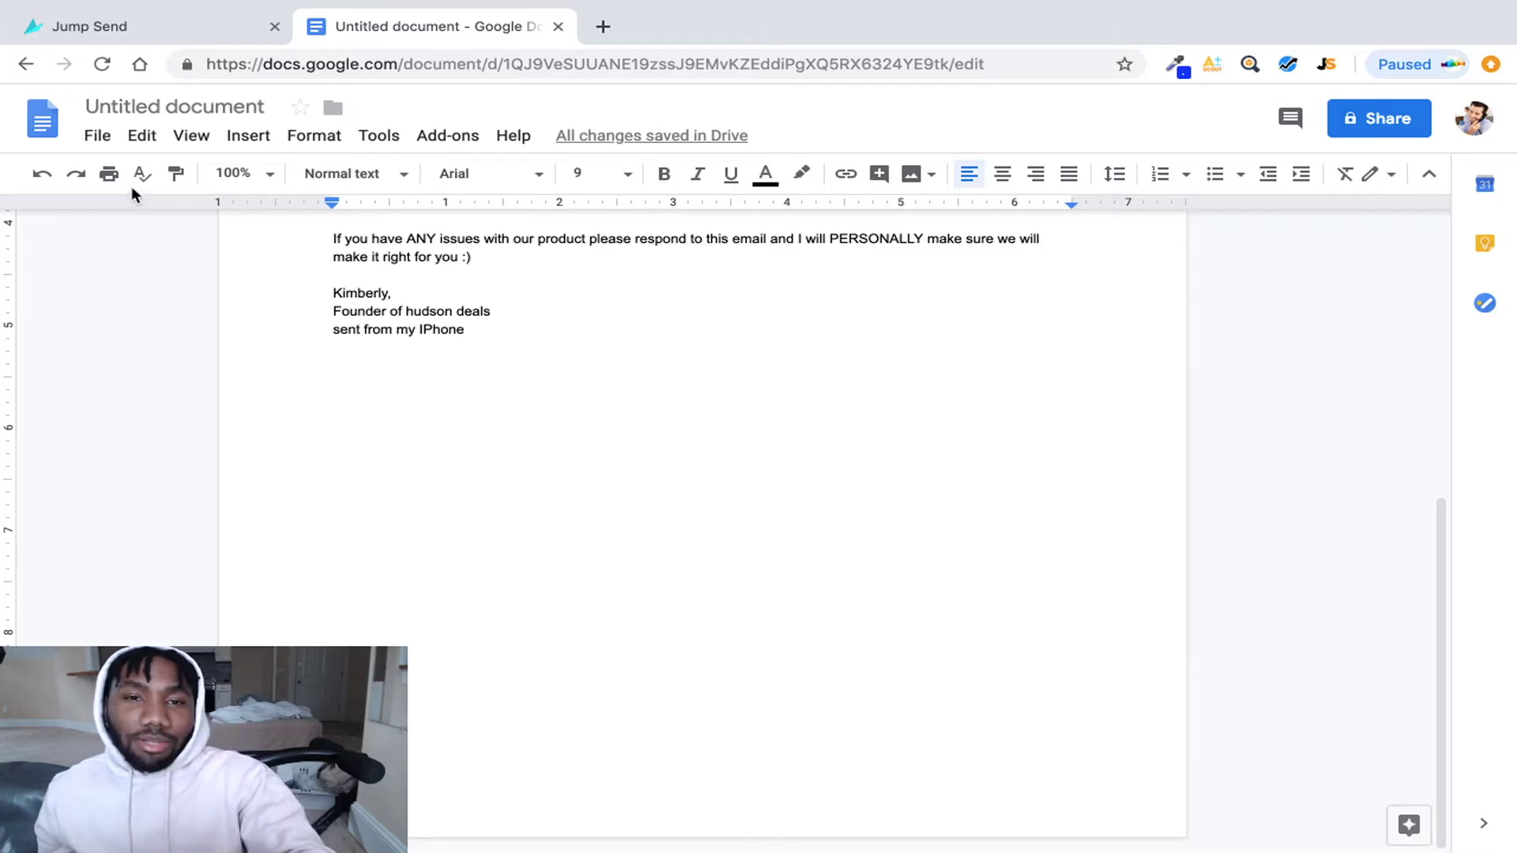
click(111, 24)
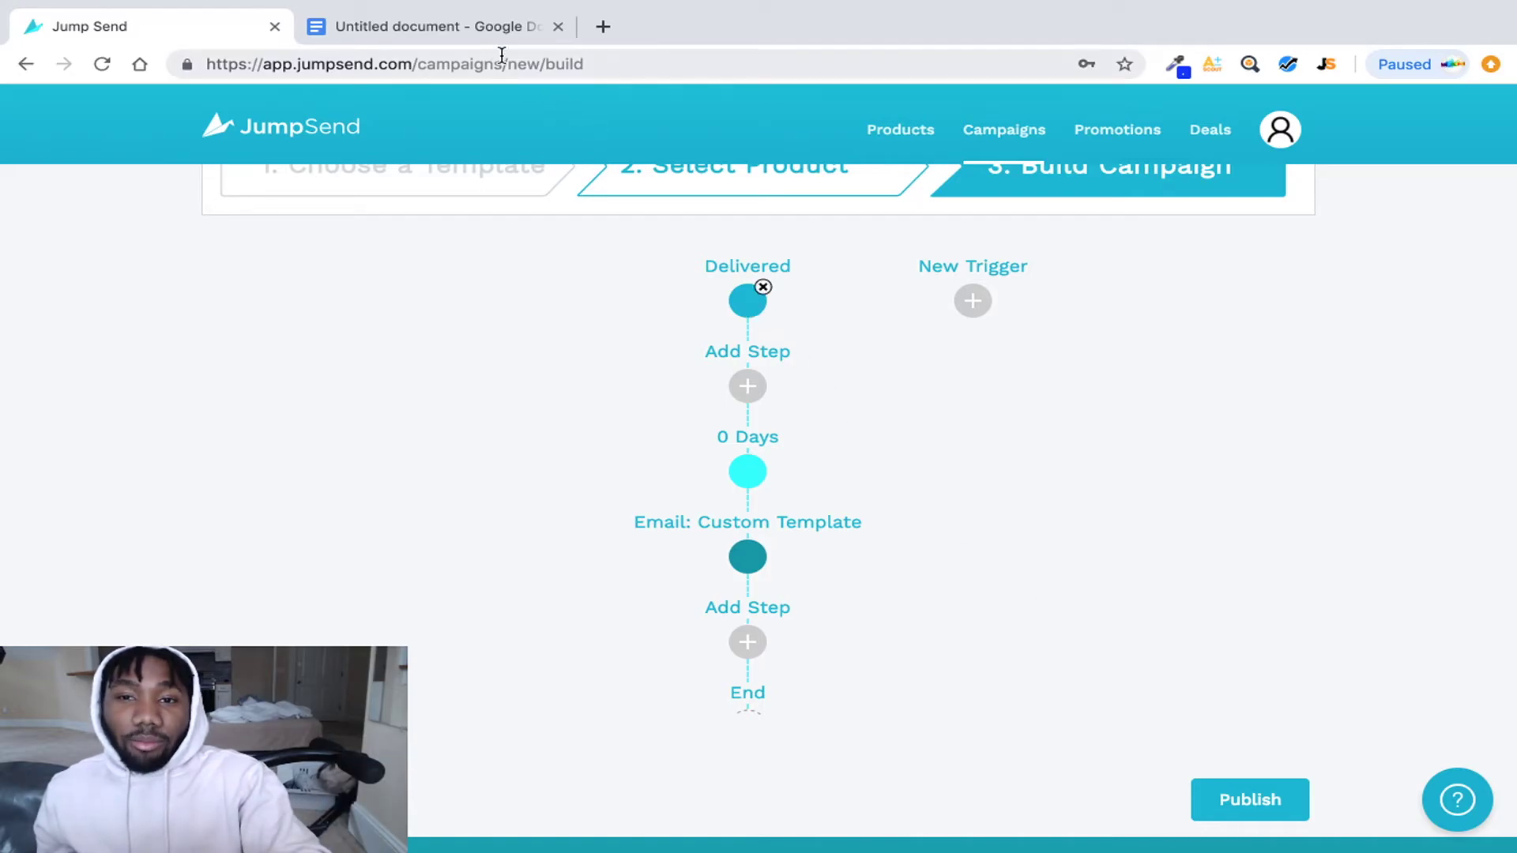
Step: Check the email template document, then return to Custom2's Delivered → 0 Days → Custom Template email flow
click(471, 32)
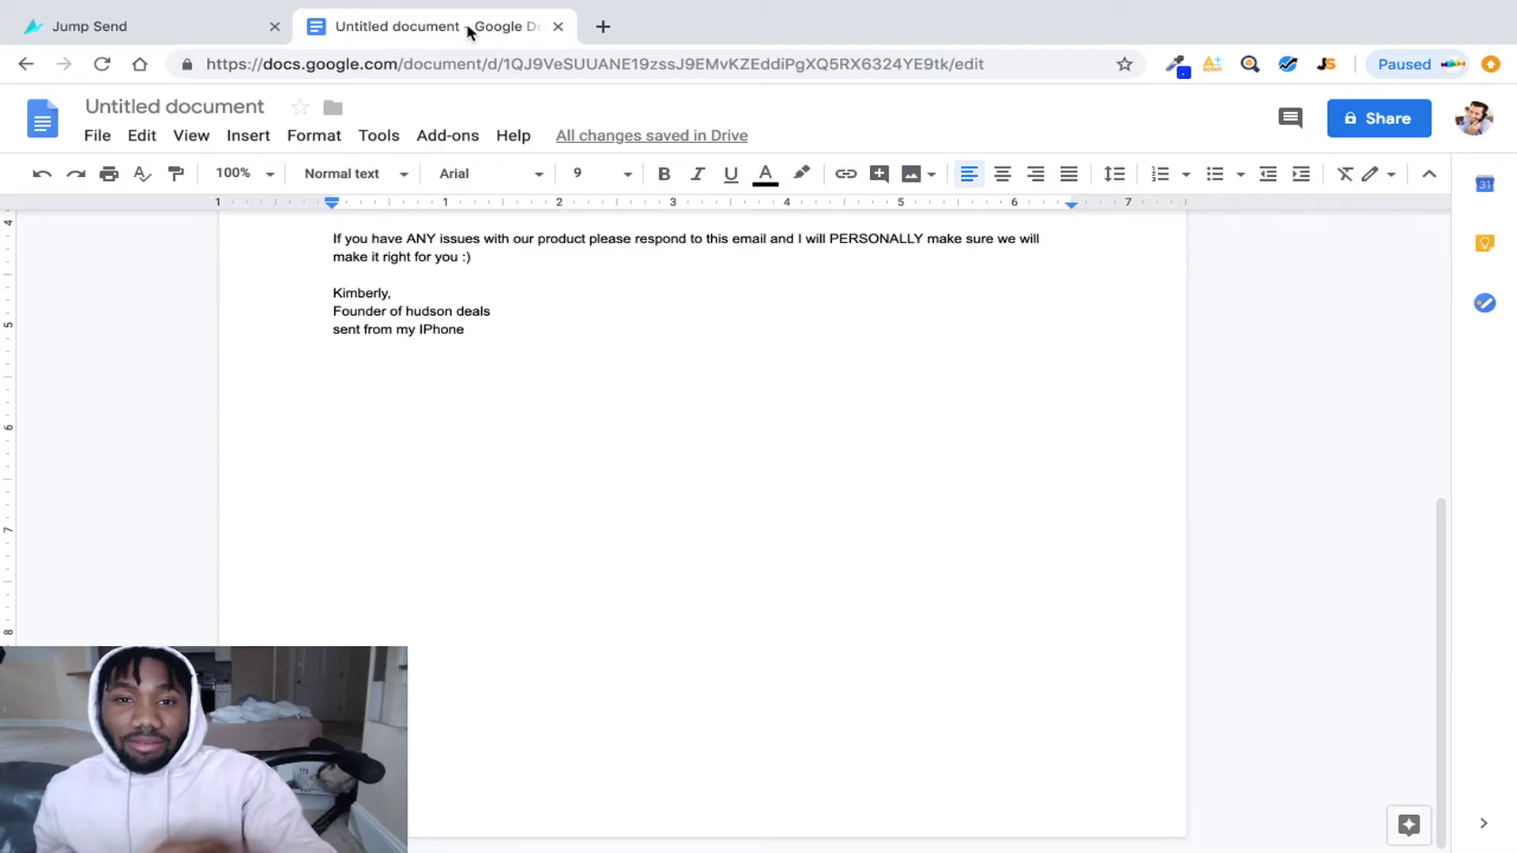
click(245, 30)
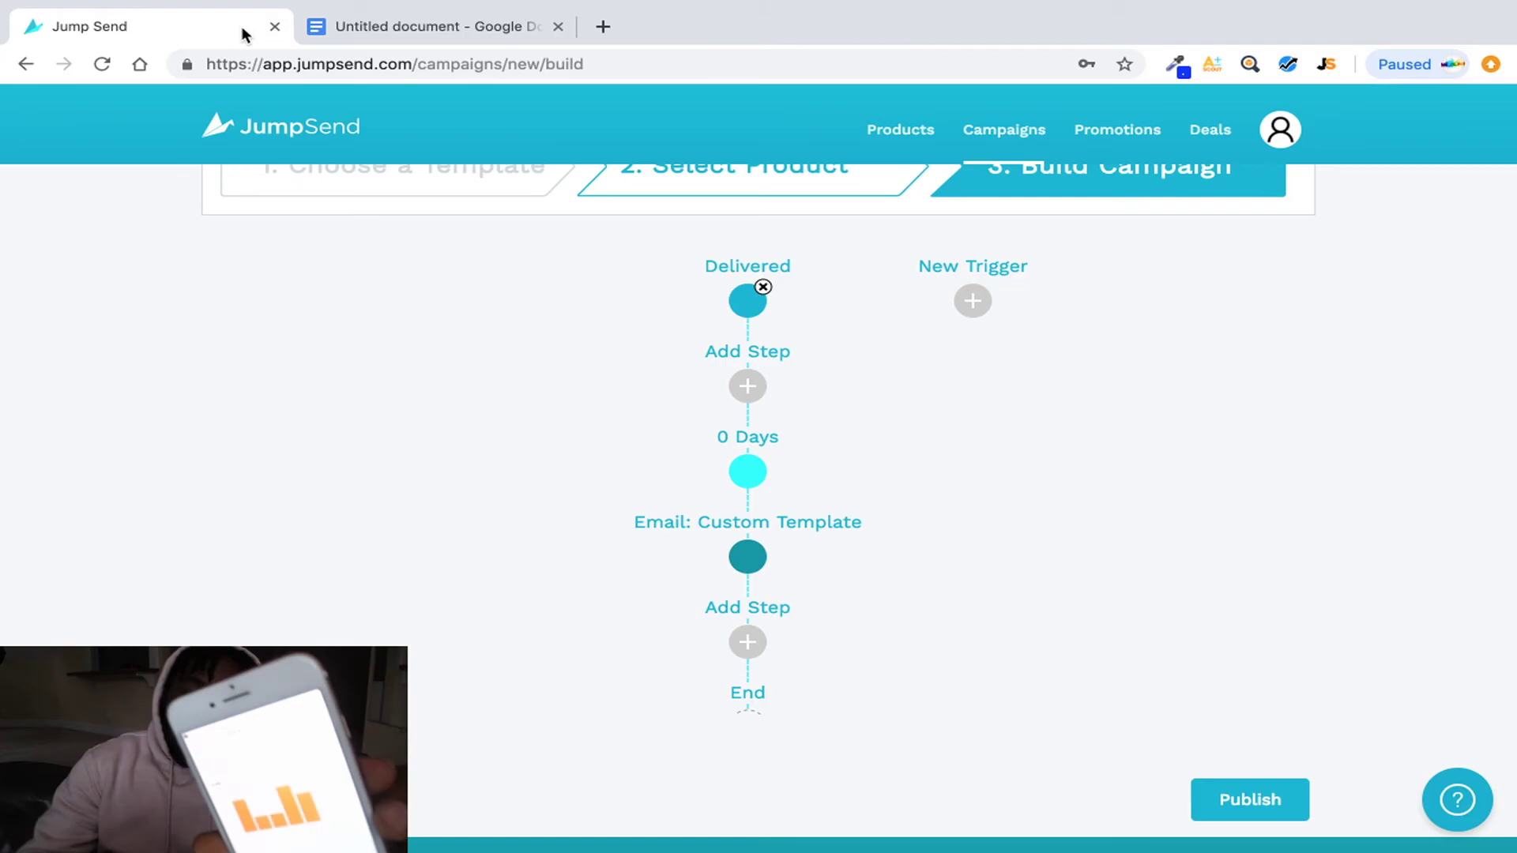
Step: Bring the OBS window to the front from the macOS Dock
mouse_move(1126, 822)
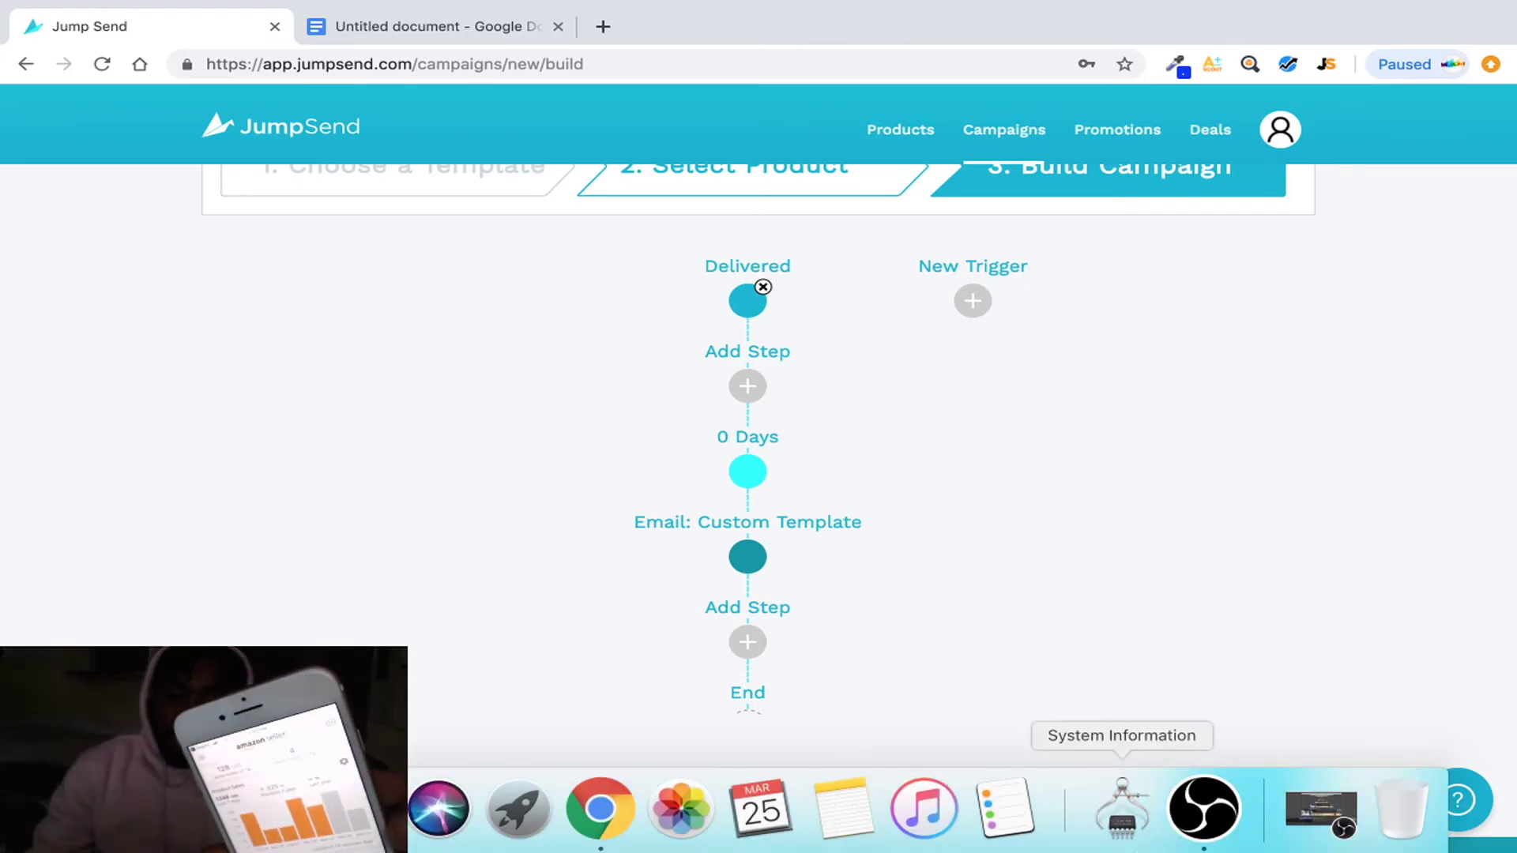
click(1201, 810)
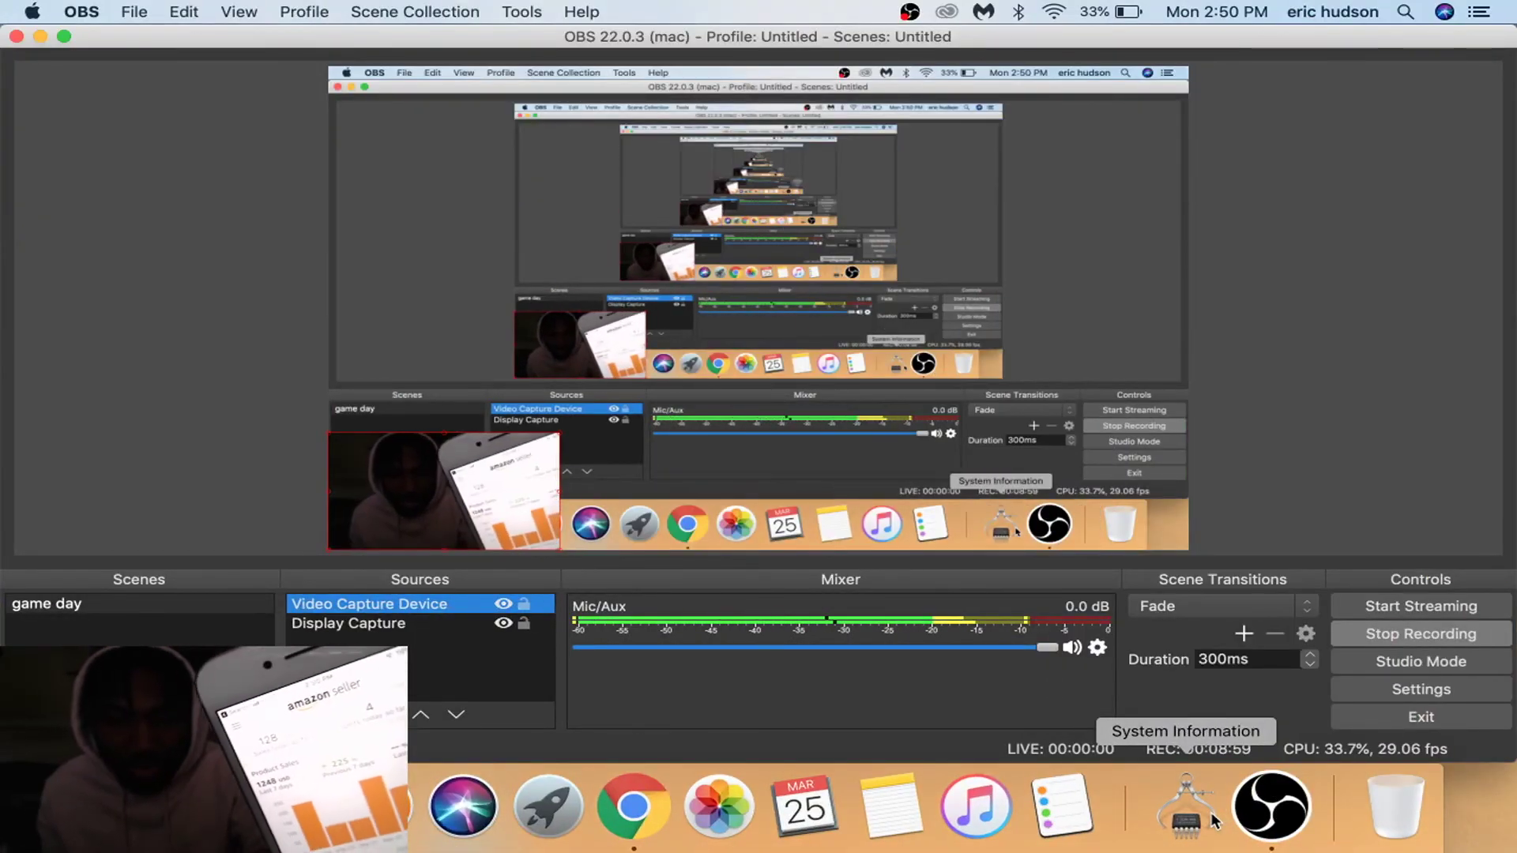